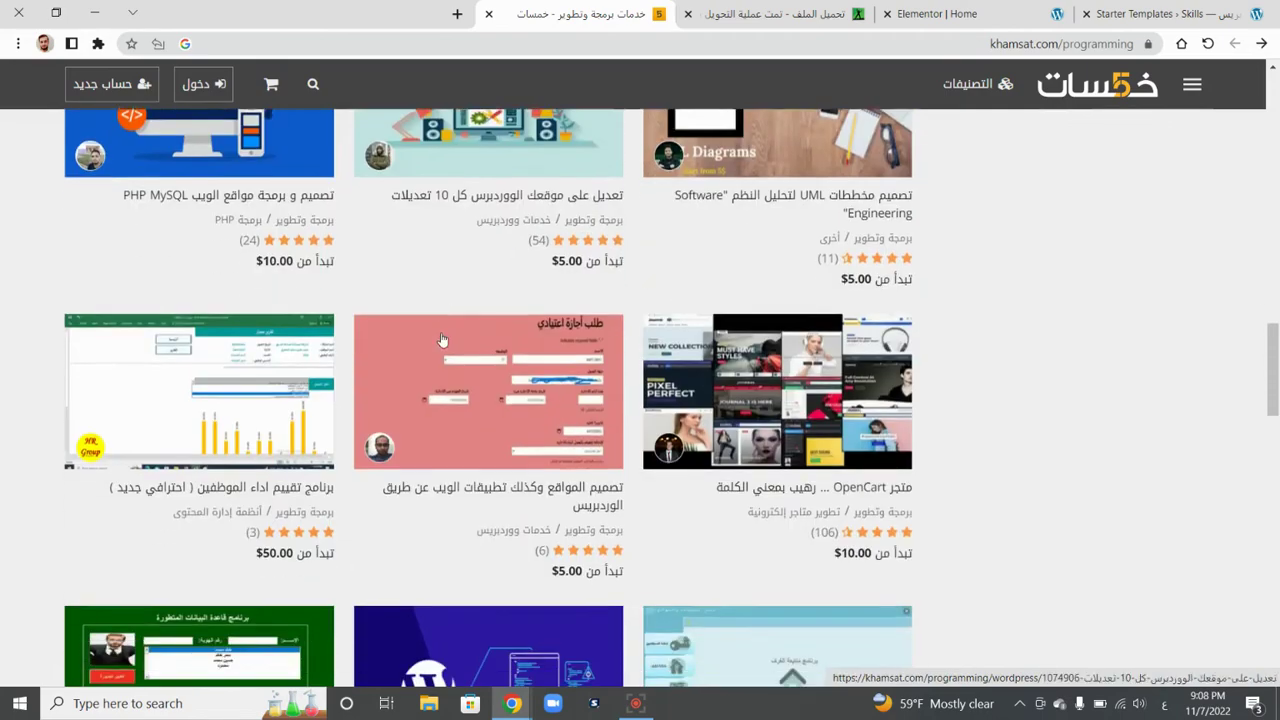
Step: Start new-account registration from the programming services listing, and log out of the existing account
{"action": "scroll", "coordinate": [442, 340], "scroll_direction": "down", "scroll_amount": 3}
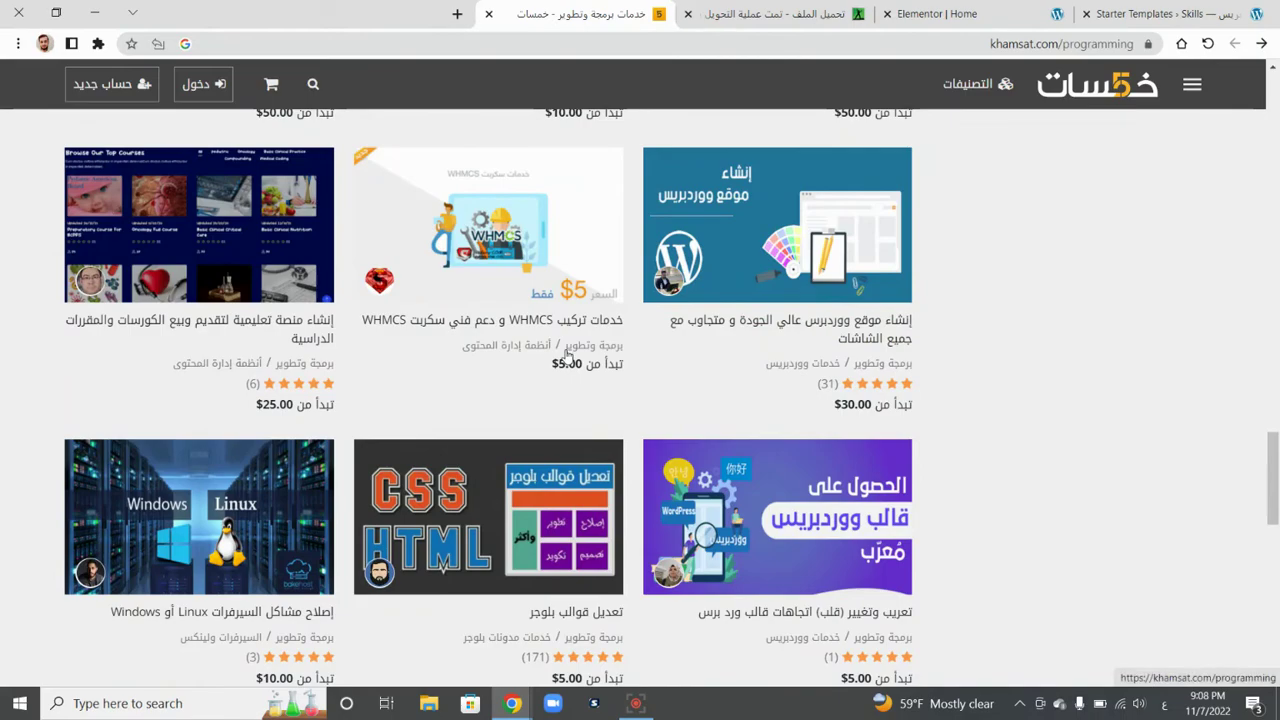
{"action": "scroll", "coordinate": [566, 352], "scroll_direction": "up", "scroll_amount": 15}
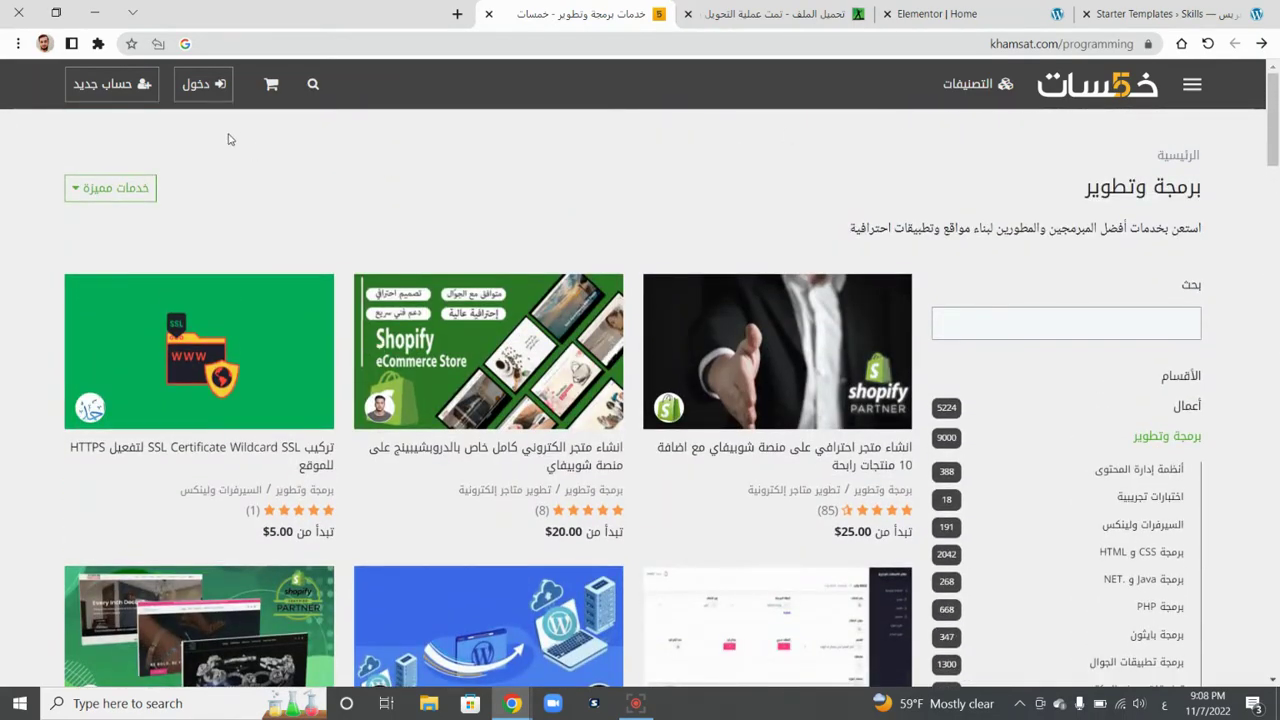
{"action": "left_click", "coordinate": [112, 91]}
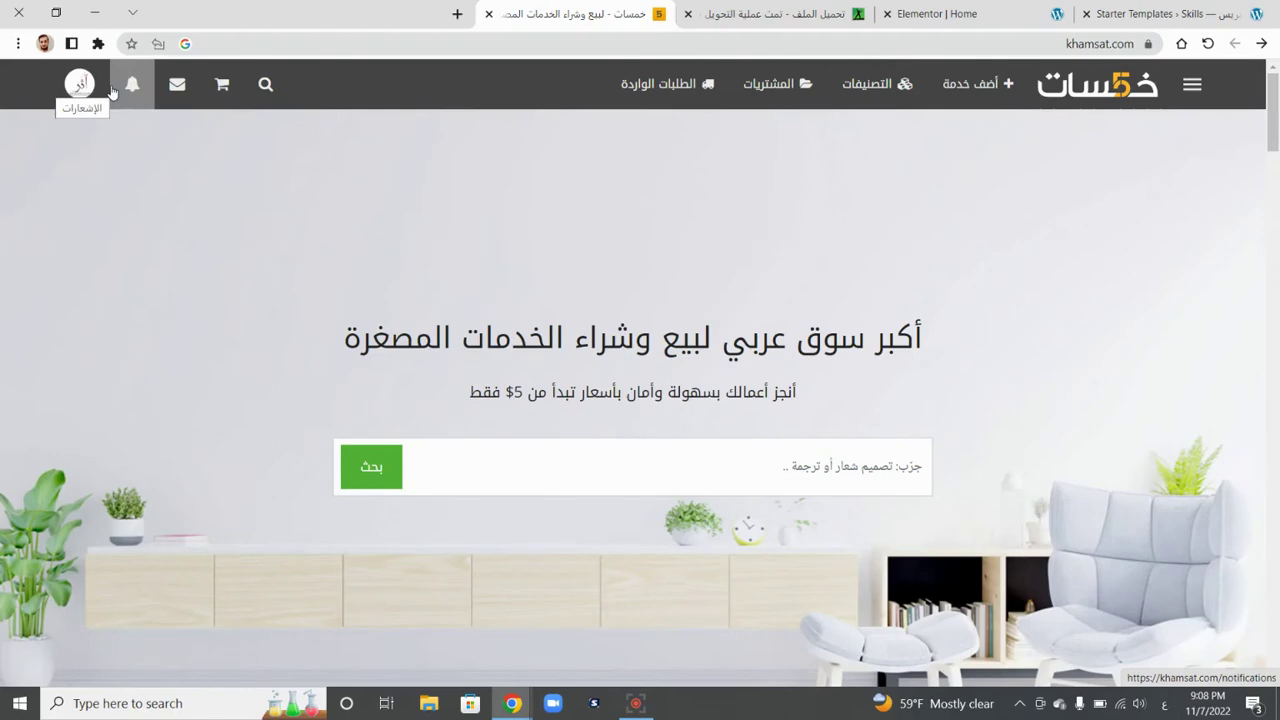
{"action": "left_click", "coordinate": [80, 84]}
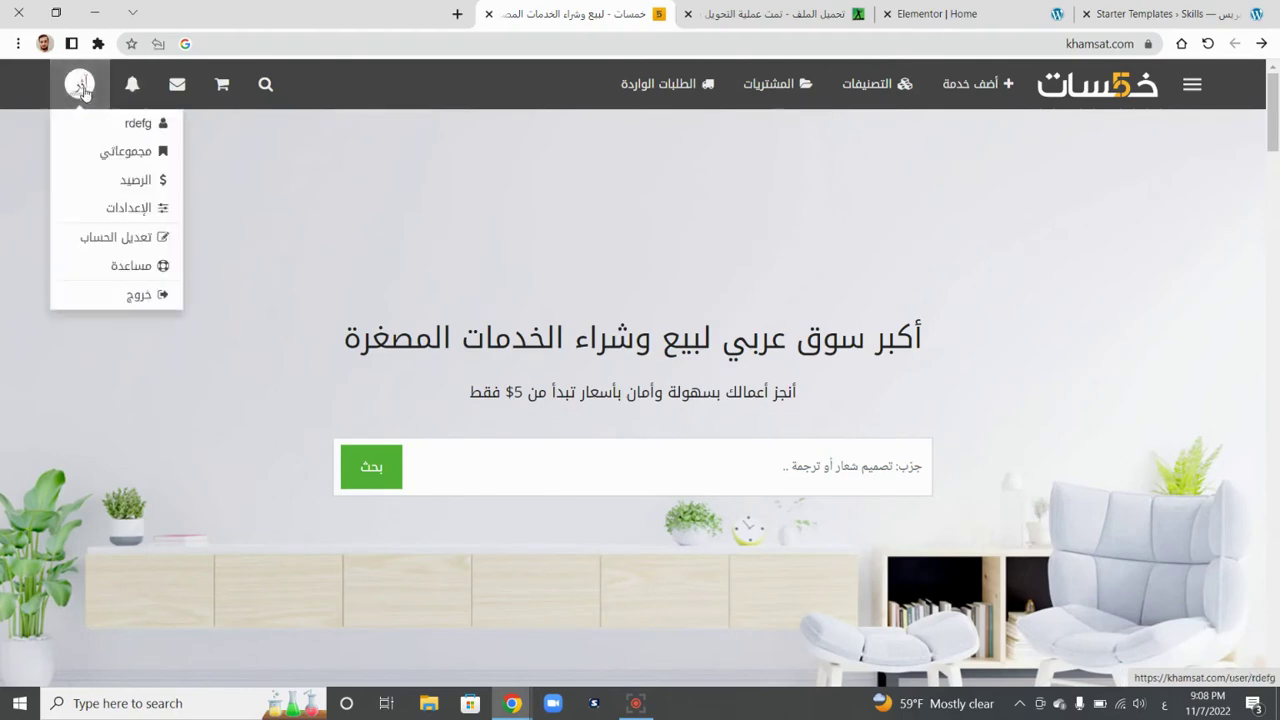
{"action": "left_click", "coordinate": [166, 294]}
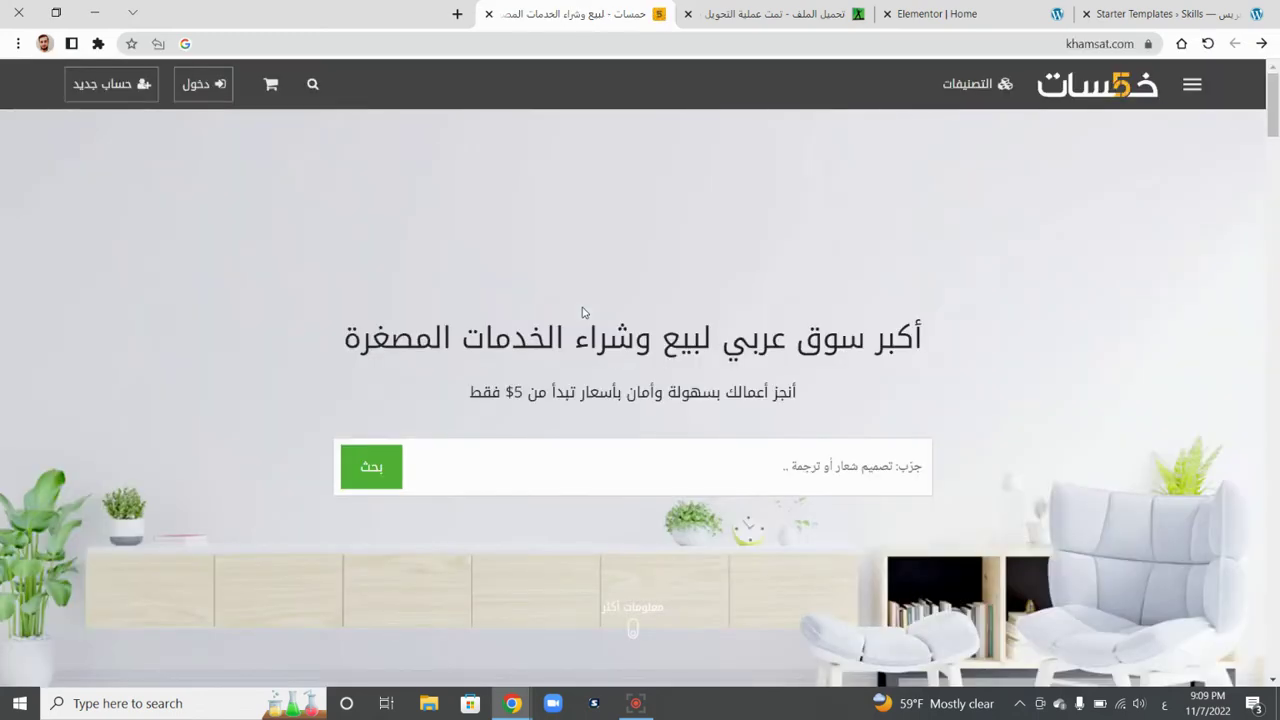
Step: Open the new account registration form, go over its name and e-mail fields, and register with one of the saved Google accounts
{"action": "left_click", "coordinate": [118, 85]}
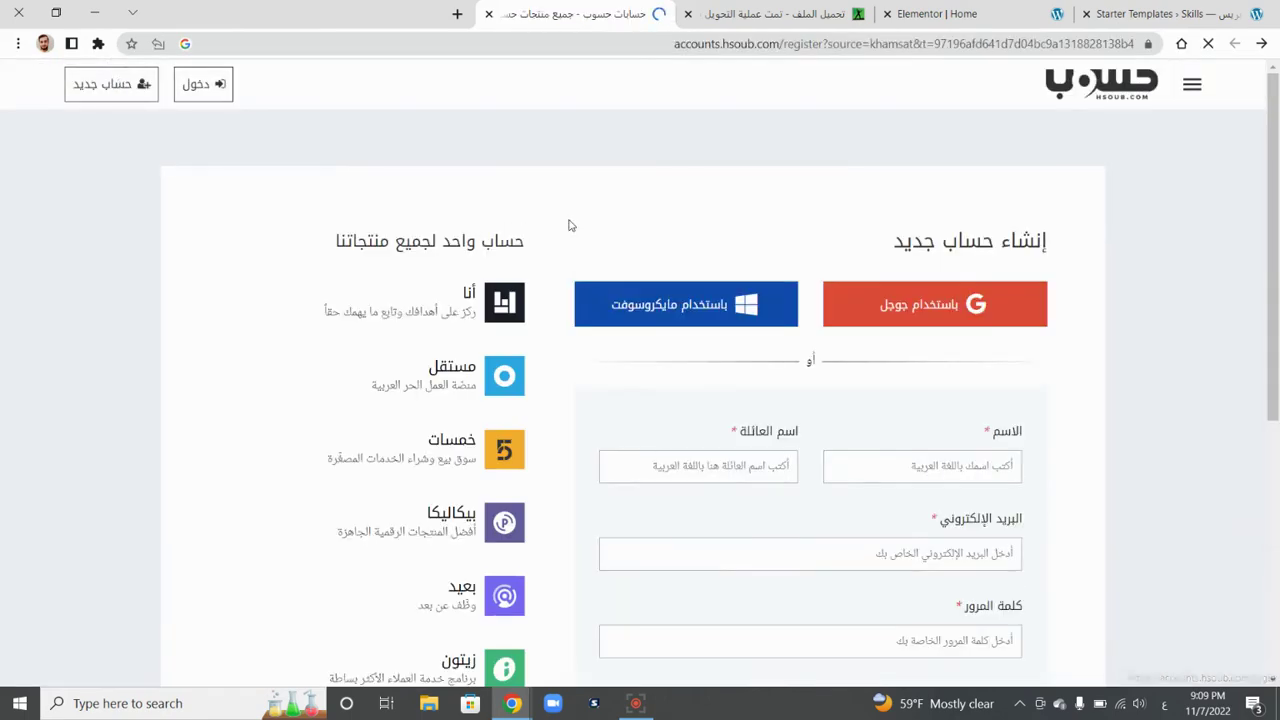
{"action": "scroll", "coordinate": [568, 225], "scroll_direction": "down", "scroll_amount": 2}
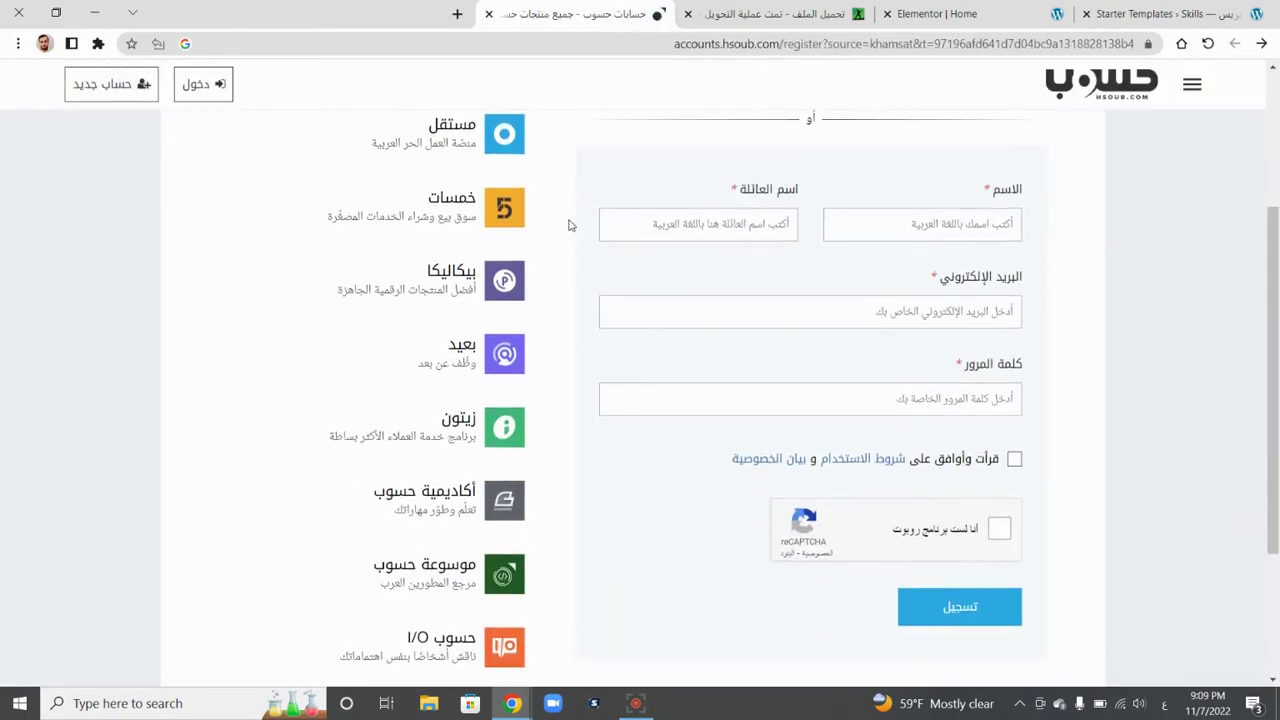
{"action": "scroll", "coordinate": [568, 225], "scroll_direction": "up", "scroll_amount": 1}
{"action": "left_click", "coordinate": [916, 270]}
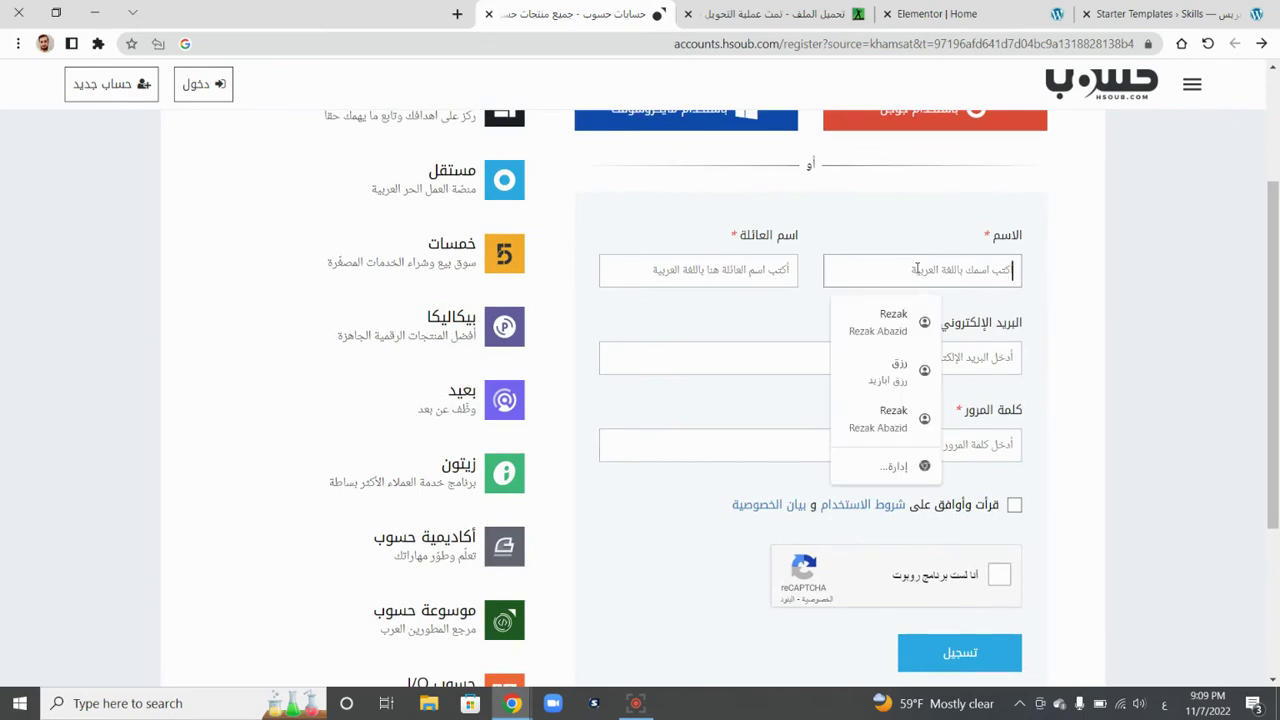
{"action": "left_click", "coordinate": [745, 283]}
{"action": "left_click", "coordinate": [853, 356]}
{"action": "scroll", "coordinate": [880, 437], "scroll_direction": "up", "scroll_amount": 3}
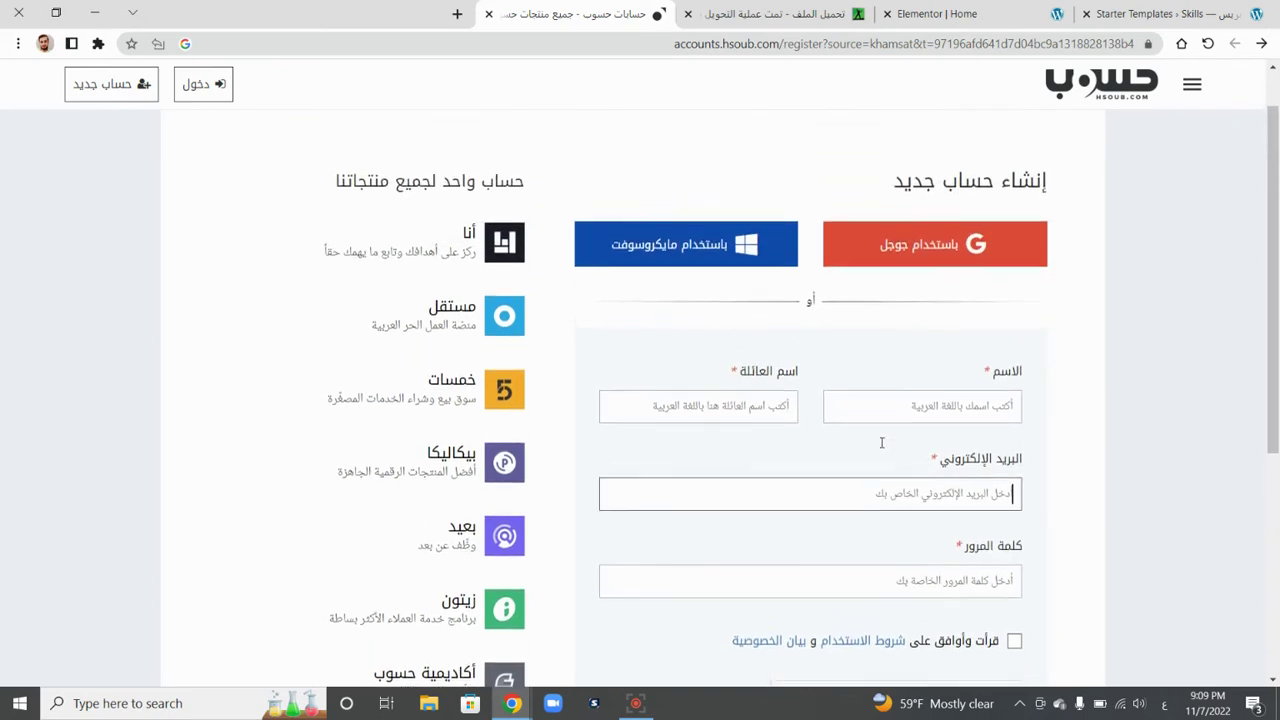
{"action": "left_click", "coordinate": [919, 259]}
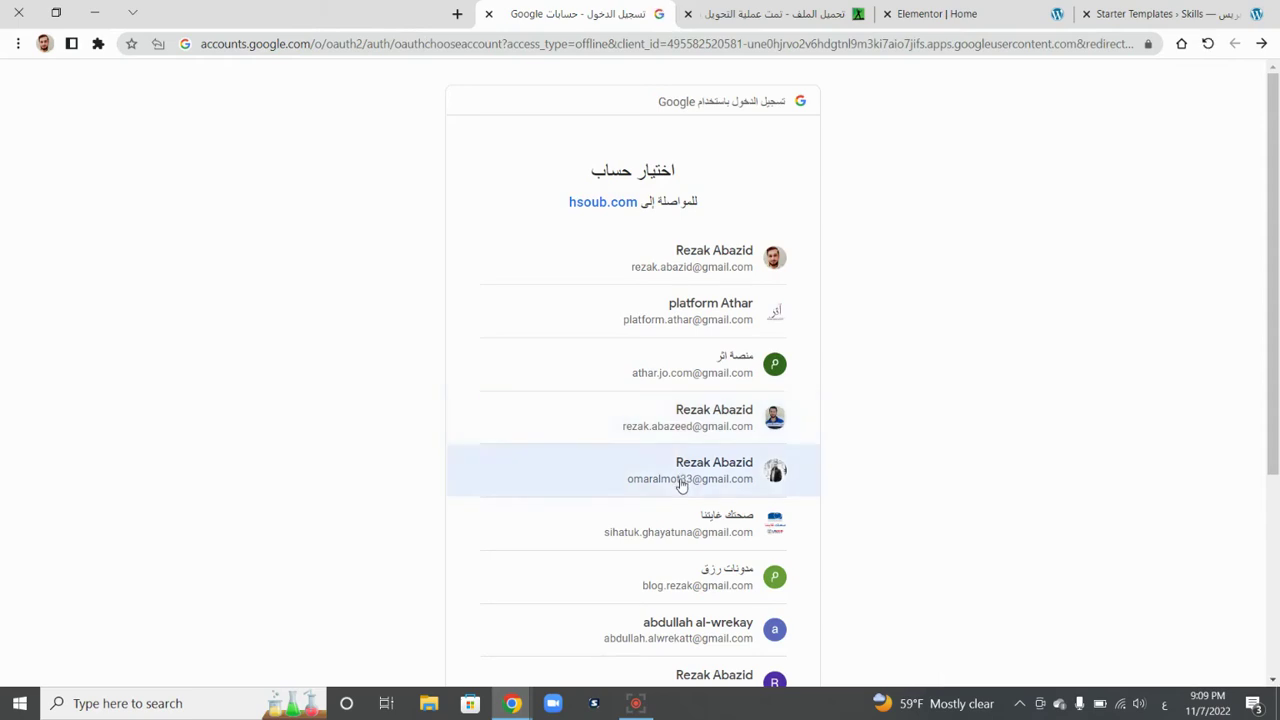
{"action": "left_click", "coordinate": [680, 476]}
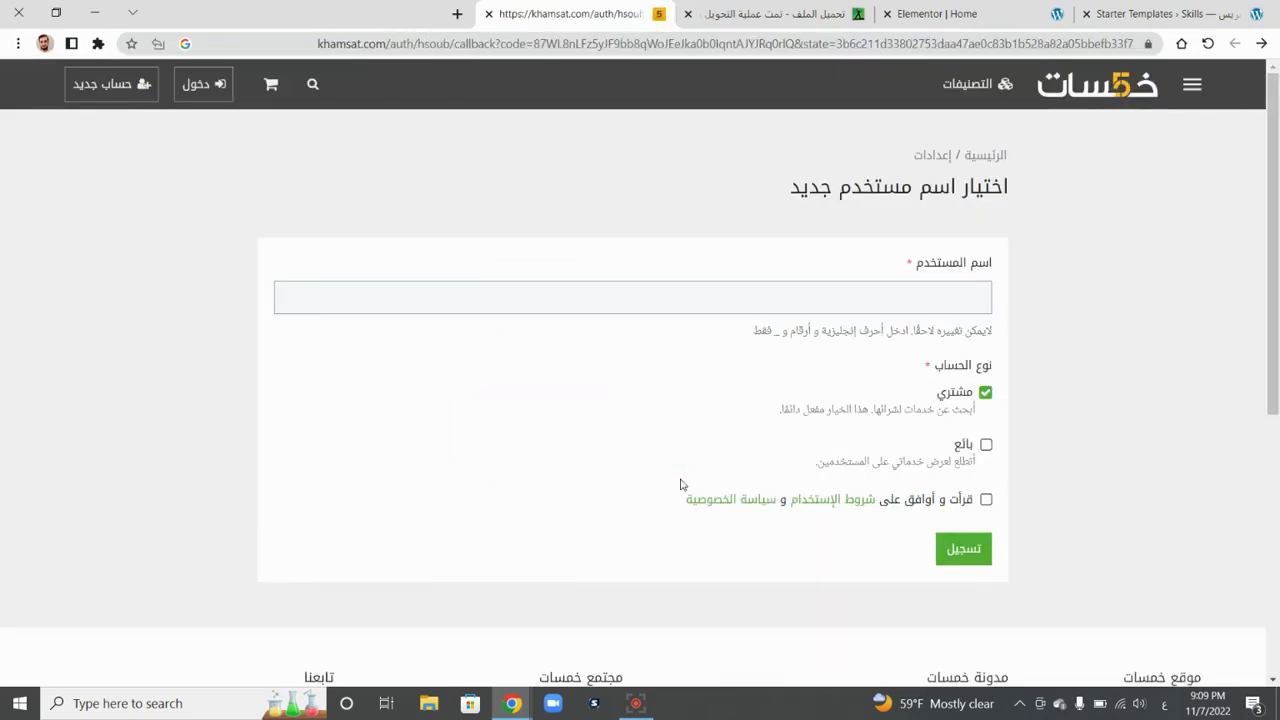
Step: Submit the new user form with a short first-name username, the seller (بائع) account type enabled and the terms accepted
{"action": "left_click", "coordinate": [956, 300]}
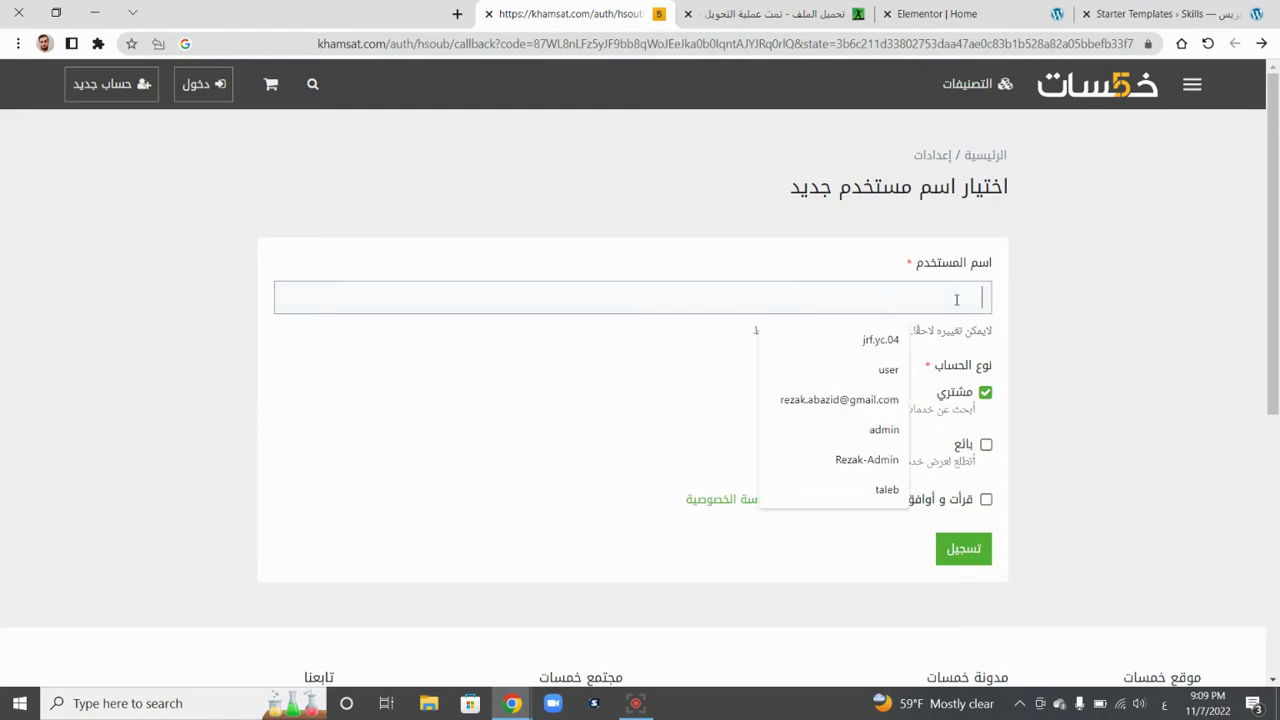
{"action": "type", "text": "u"}
{"action": "key", "text": "BackSpace"}
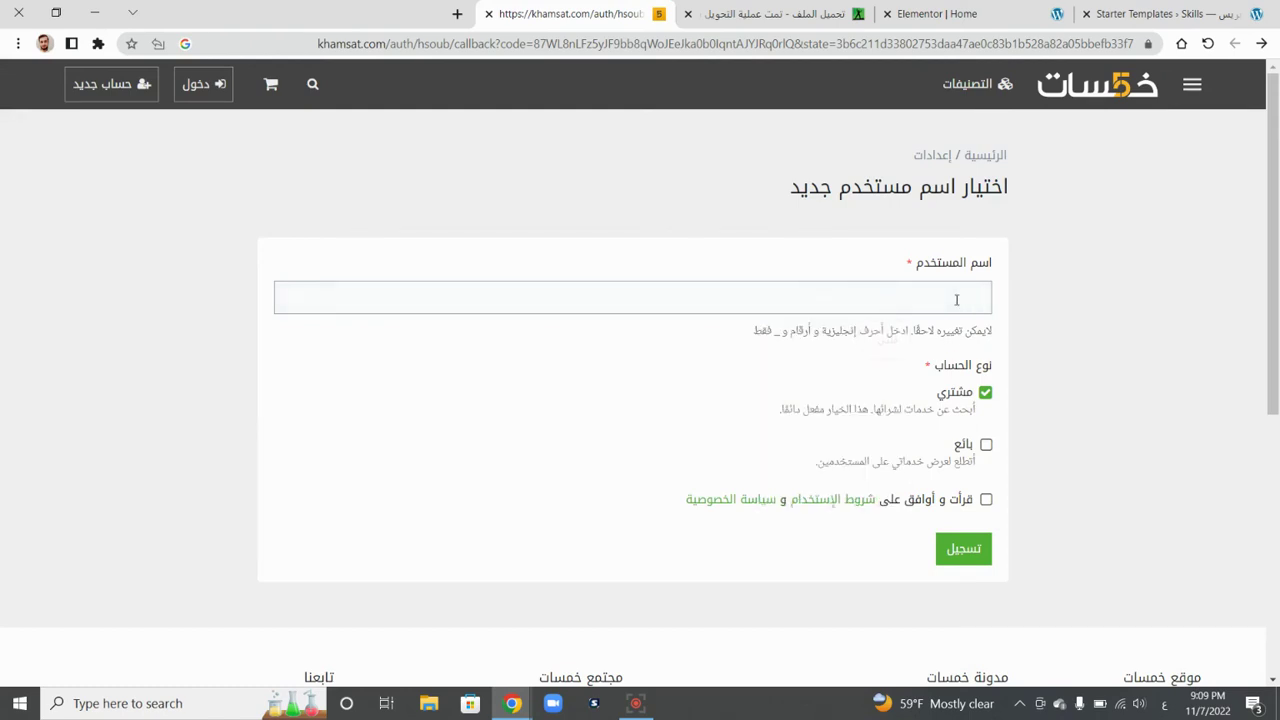
{"action": "key", "text": "alt+shift"}
{"action": "type", "text": "reza"}
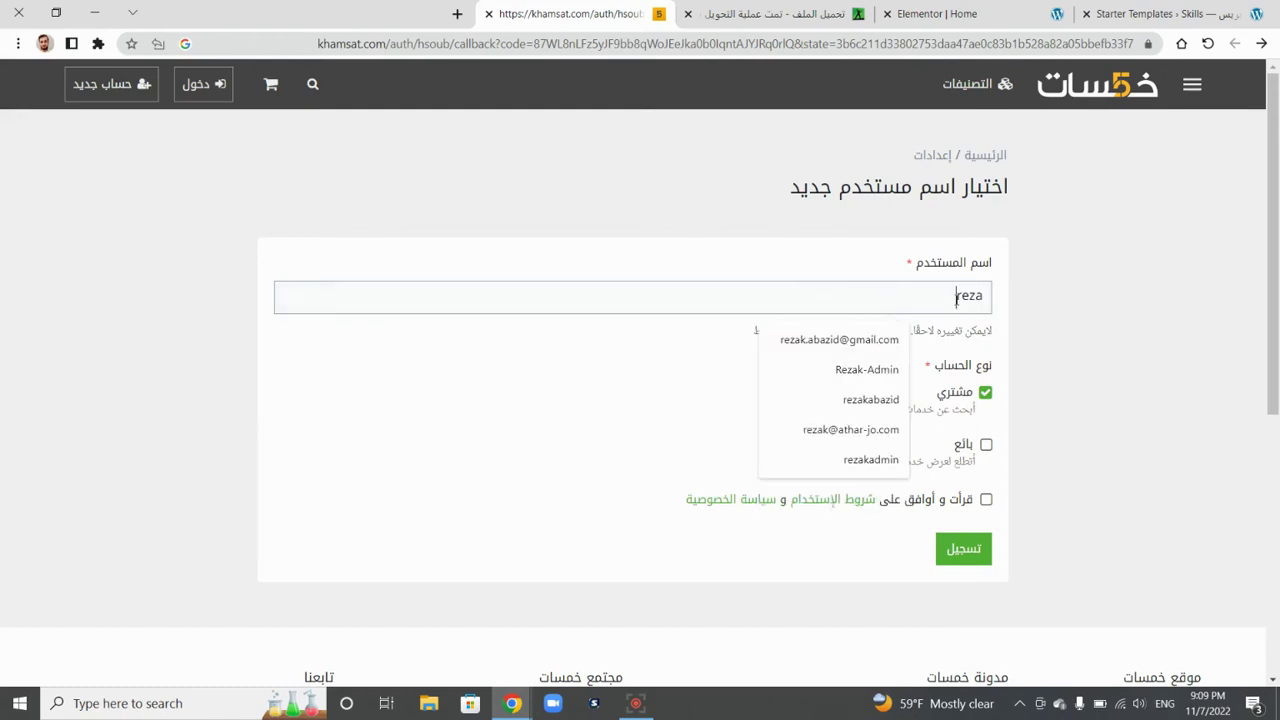
{"action": "type", "text": "k"}
{"action": "scroll", "coordinate": [1000, 300], "scroll_direction": "down", "scroll_amount": 1}
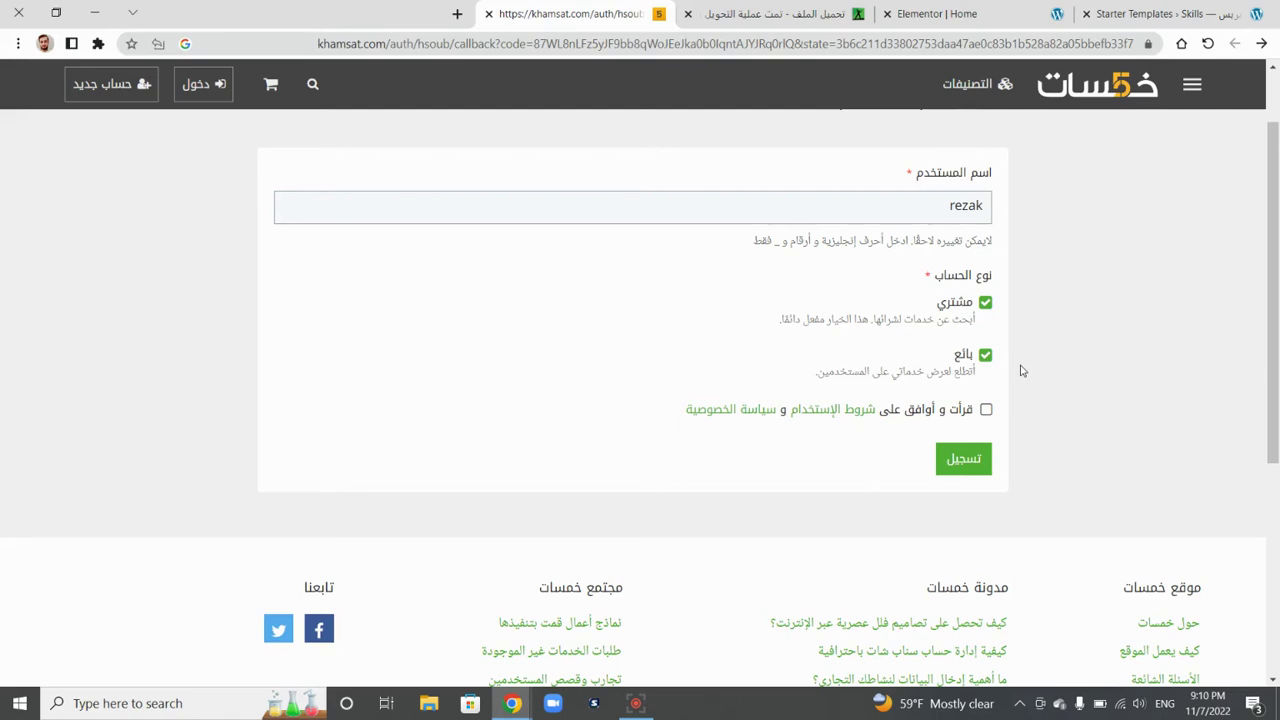
{"action": "left_click", "coordinate": [986, 411]}
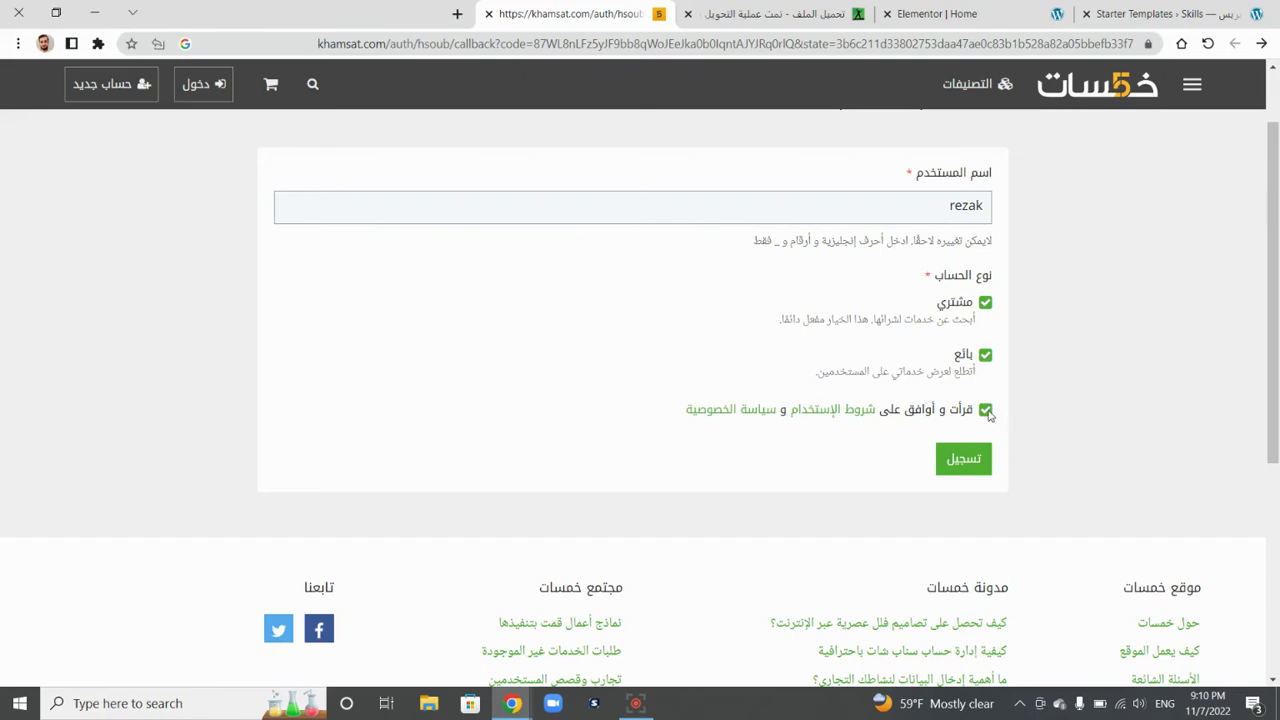
{"action": "left_click", "coordinate": [957, 466]}
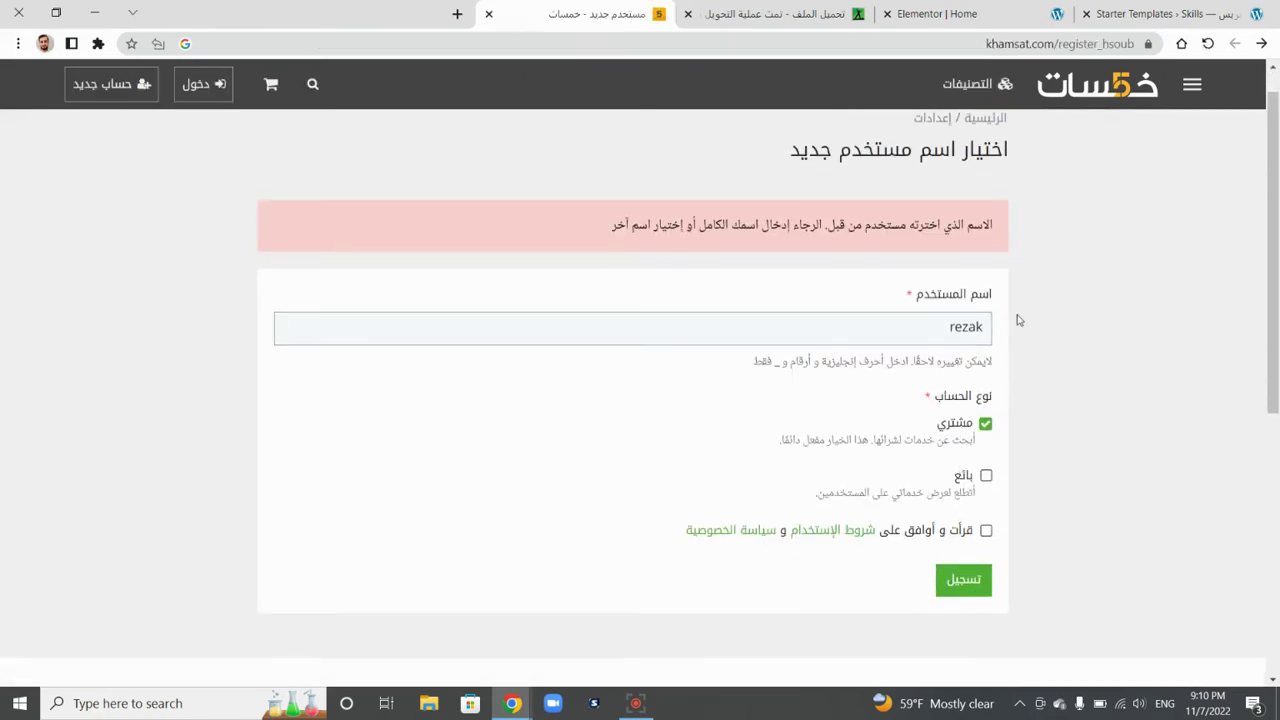
Step: Append 5555555 to the username and resubmit the form with the seller (بائع) type and the terms ticked again
{"action": "left_click", "coordinate": [930, 334]}
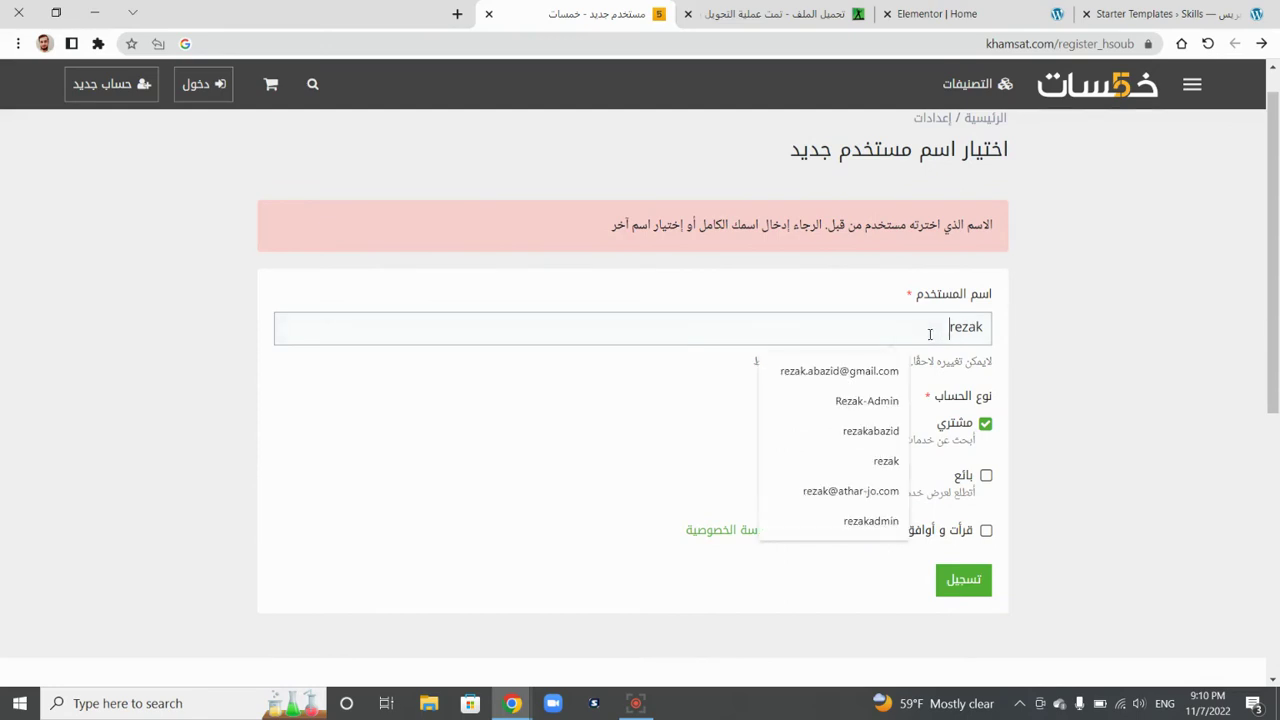
{"action": "type", "text": "5555555"}
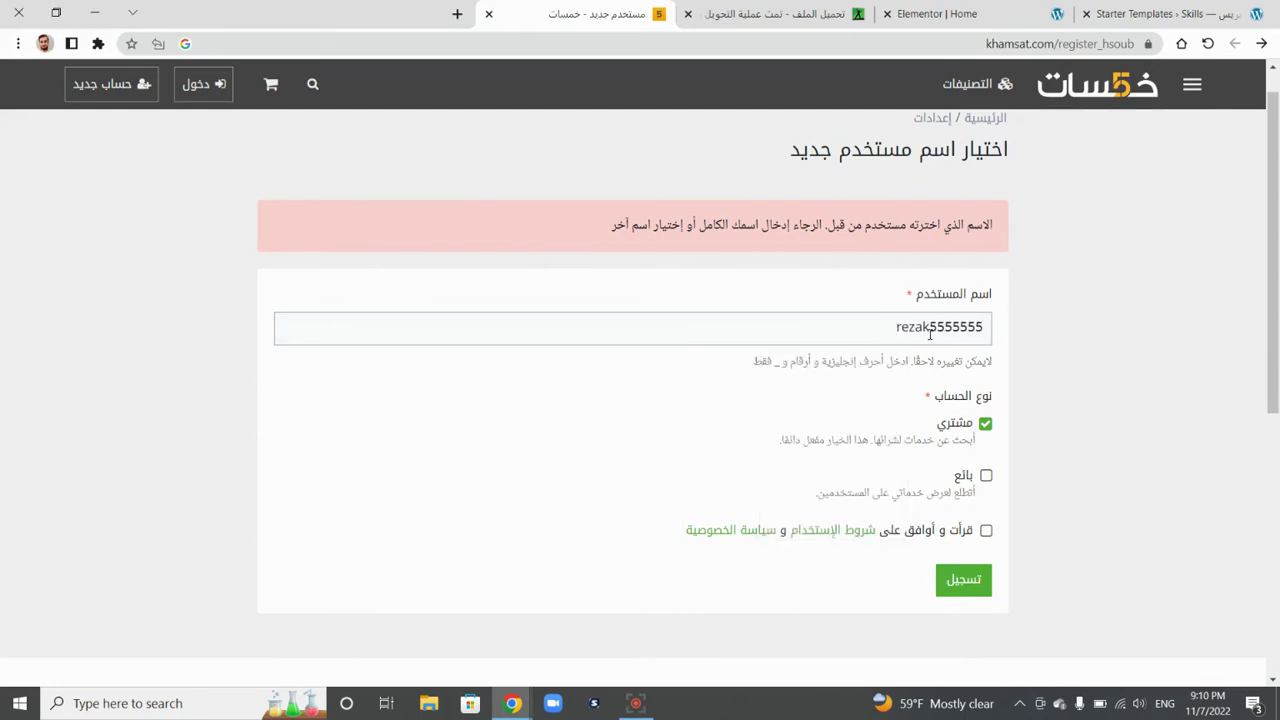
{"action": "left_click", "coordinate": [986, 532]}
{"action": "left_click", "coordinate": [986, 476]}
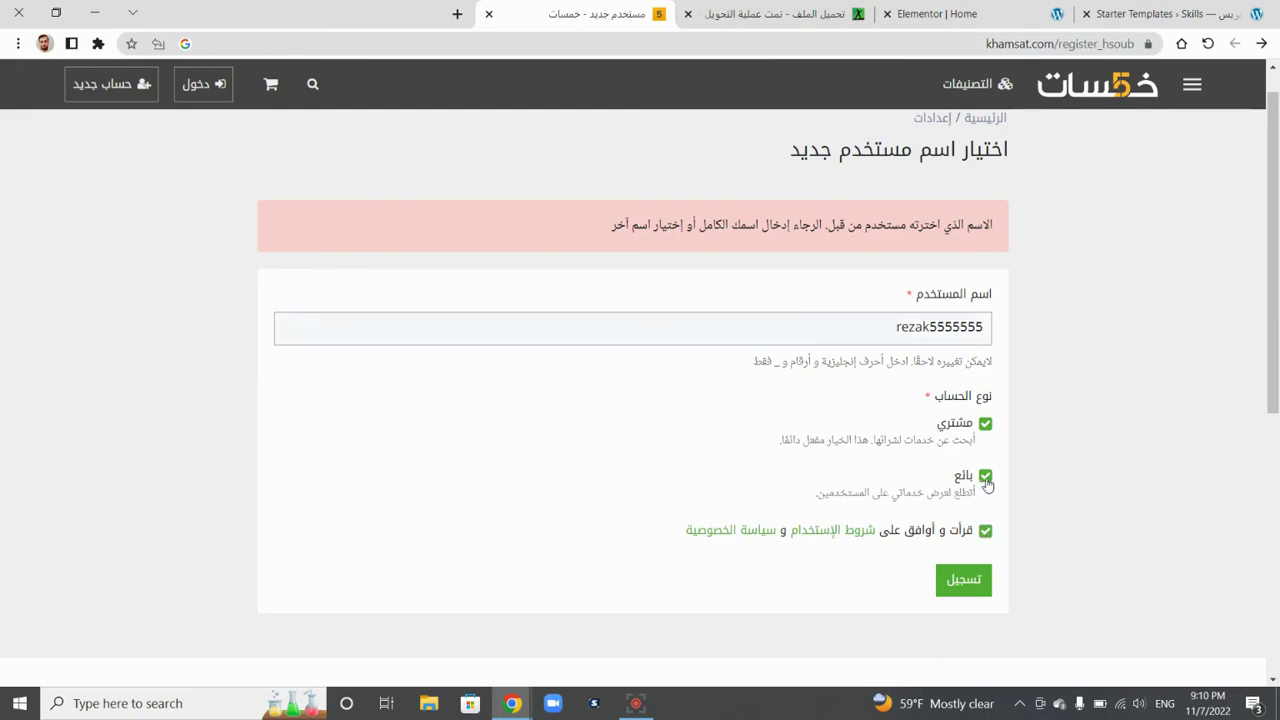
{"action": "left_click", "coordinate": [962, 580]}
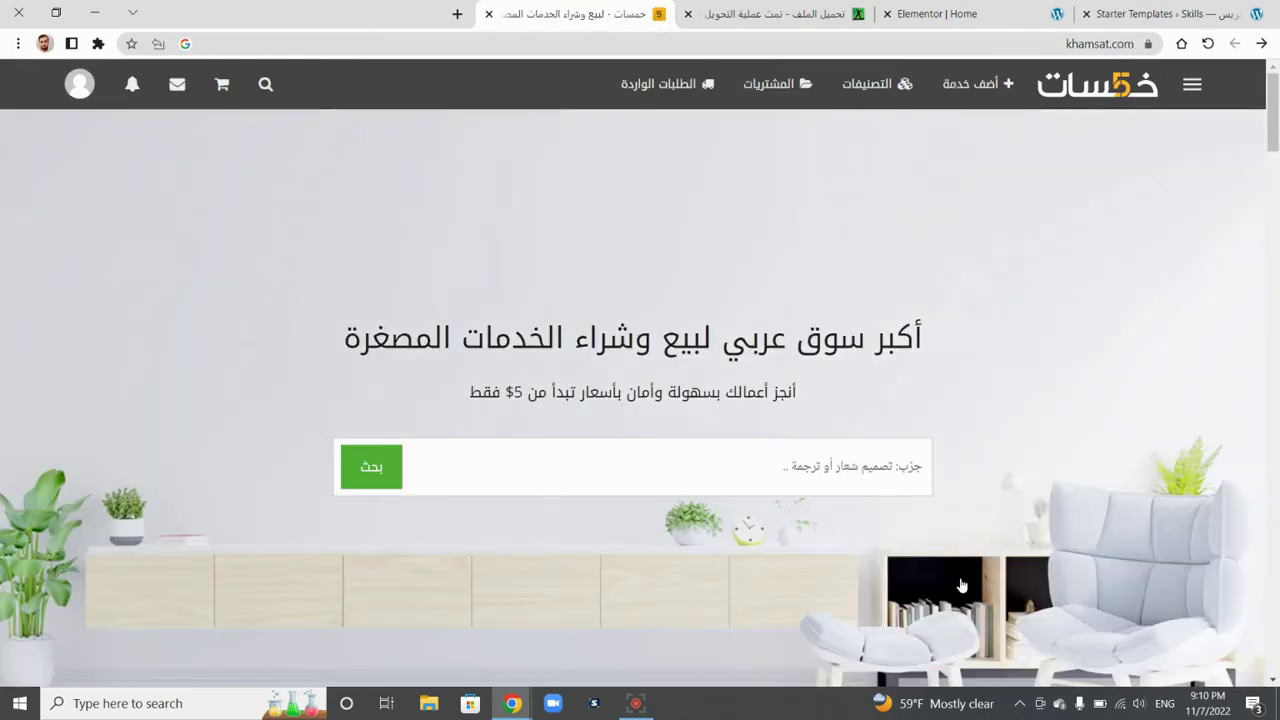
Step: Open the new account's profile page and review its statistics, verifications, bio and services sections
{"action": "left_click", "coordinate": [82, 94]}
{"action": "left_click", "coordinate": [128, 125]}
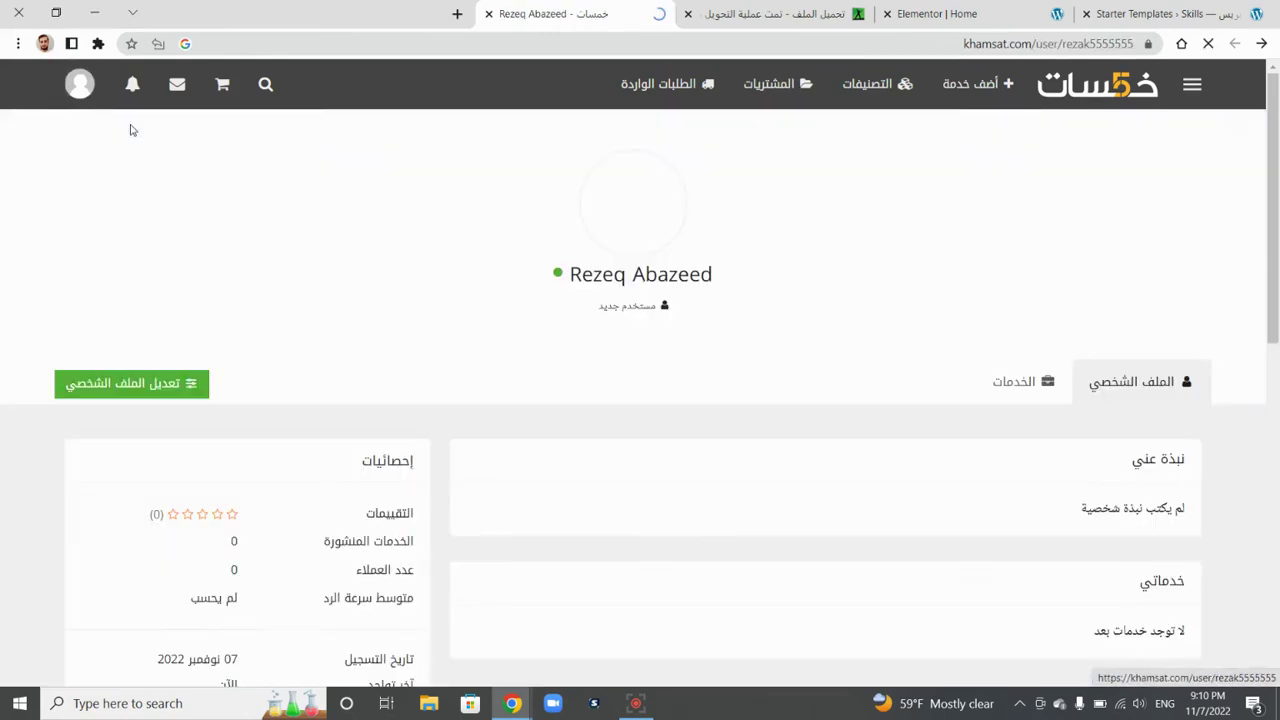
{"action": "scroll", "coordinate": [698, 376], "scroll_direction": "down", "scroll_amount": 2}
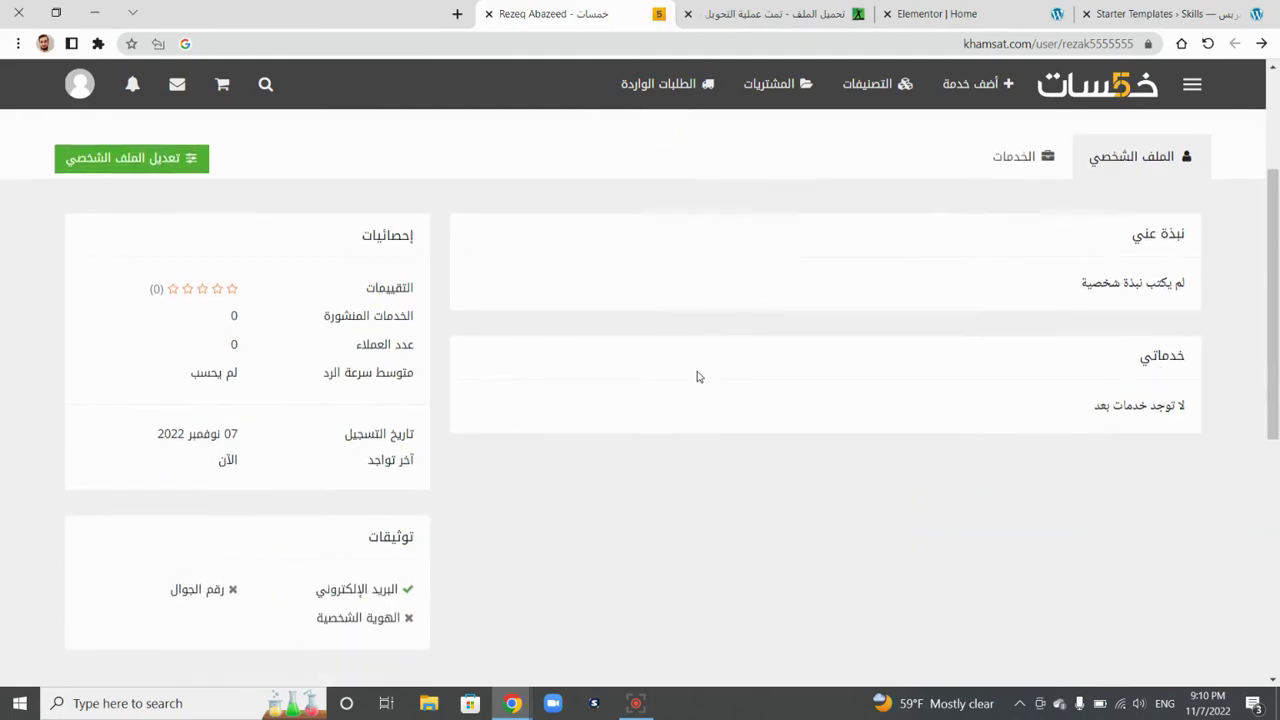
{"action": "scroll", "coordinate": [698, 376], "scroll_direction": "up", "scroll_amount": 3}
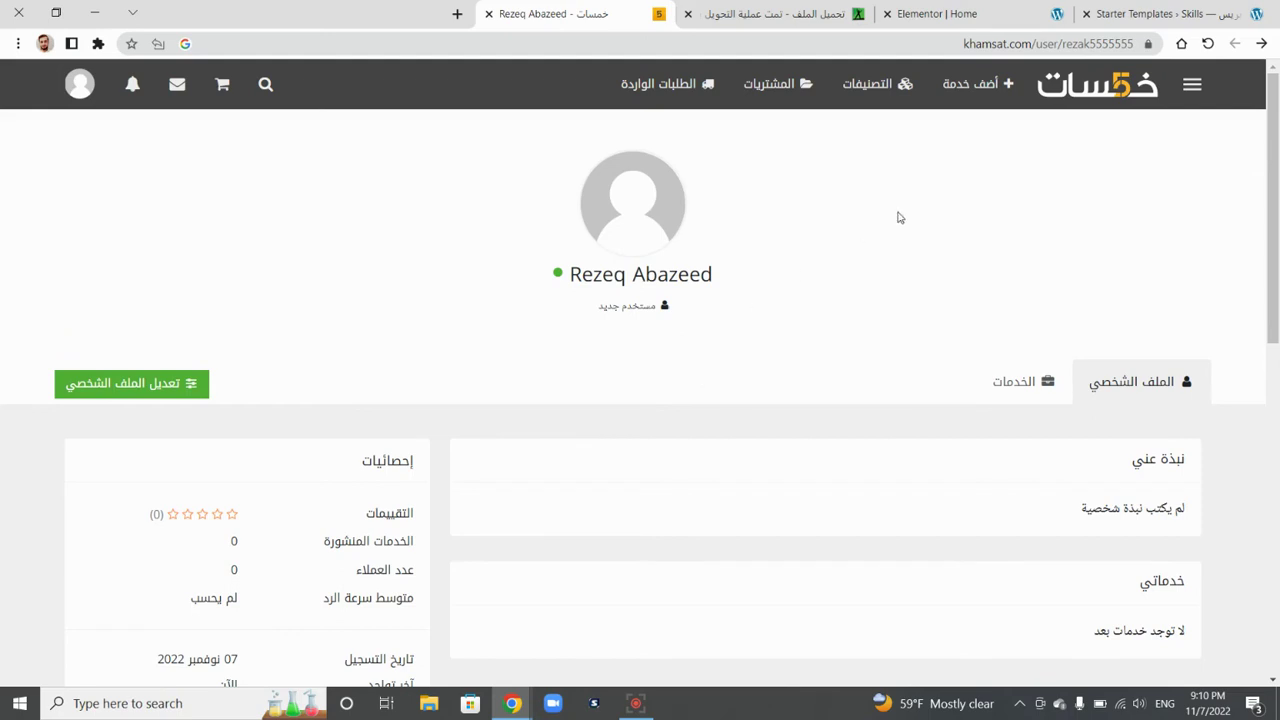
Step: Start adding a new service titled "كتابة 150 فقة خلال دقيقتين على الوورد"
{"action": "left_click", "coordinate": [982, 90]}
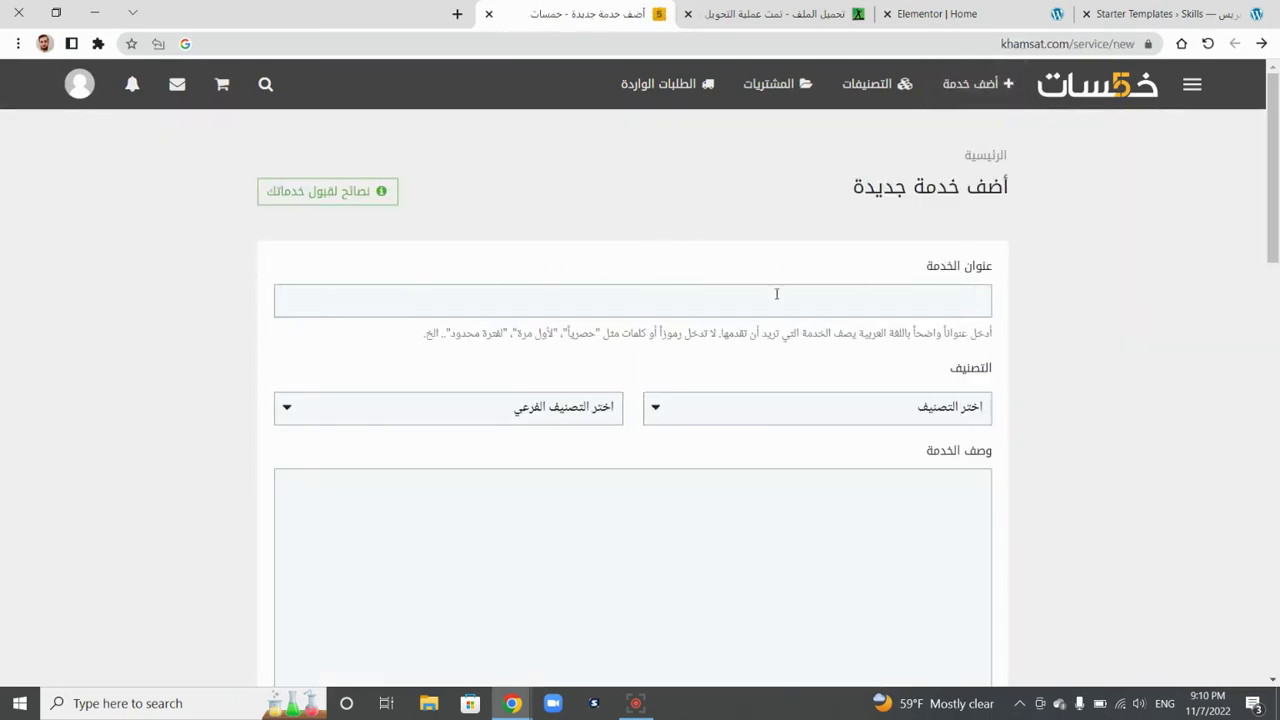
{"action": "scroll", "coordinate": [778, 310], "scroll_direction": "down", "scroll_amount": 1}
{"action": "left_click", "coordinate": [920, 245]}
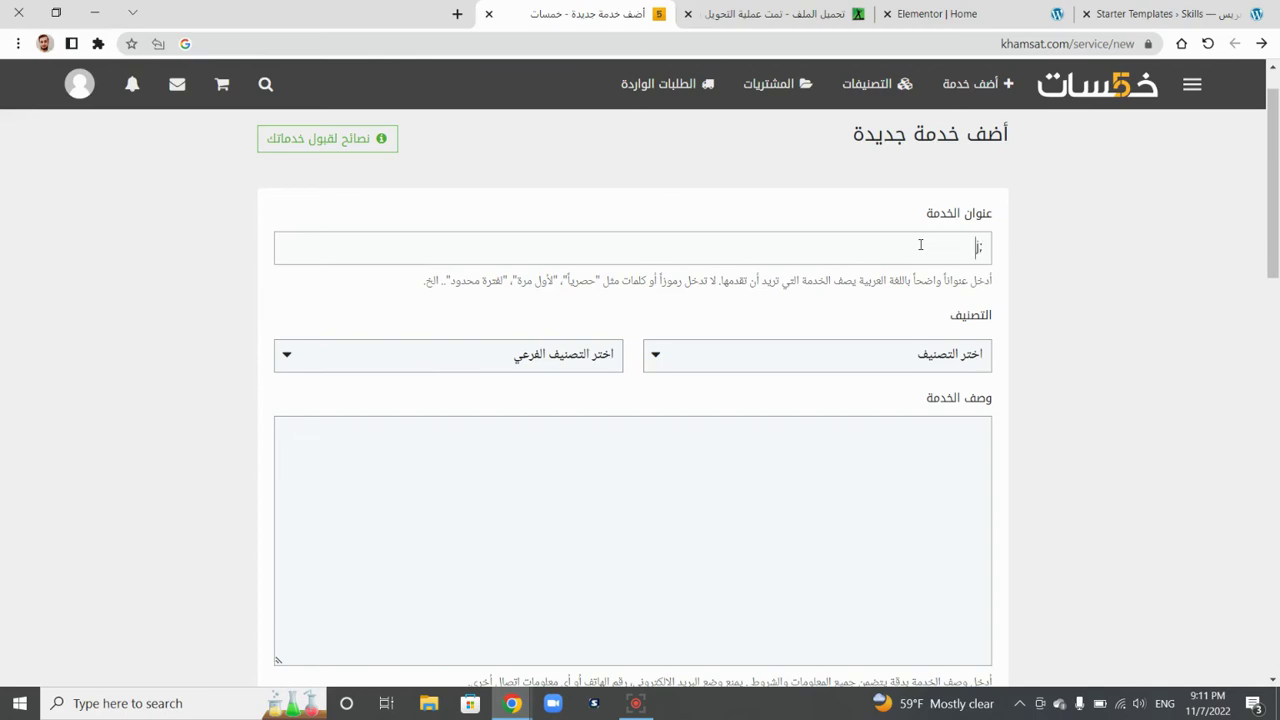
{"action": "key", "text": "alt+shift"}
{"action": "type", "text": "كتابة 150 فقّة خلا"}
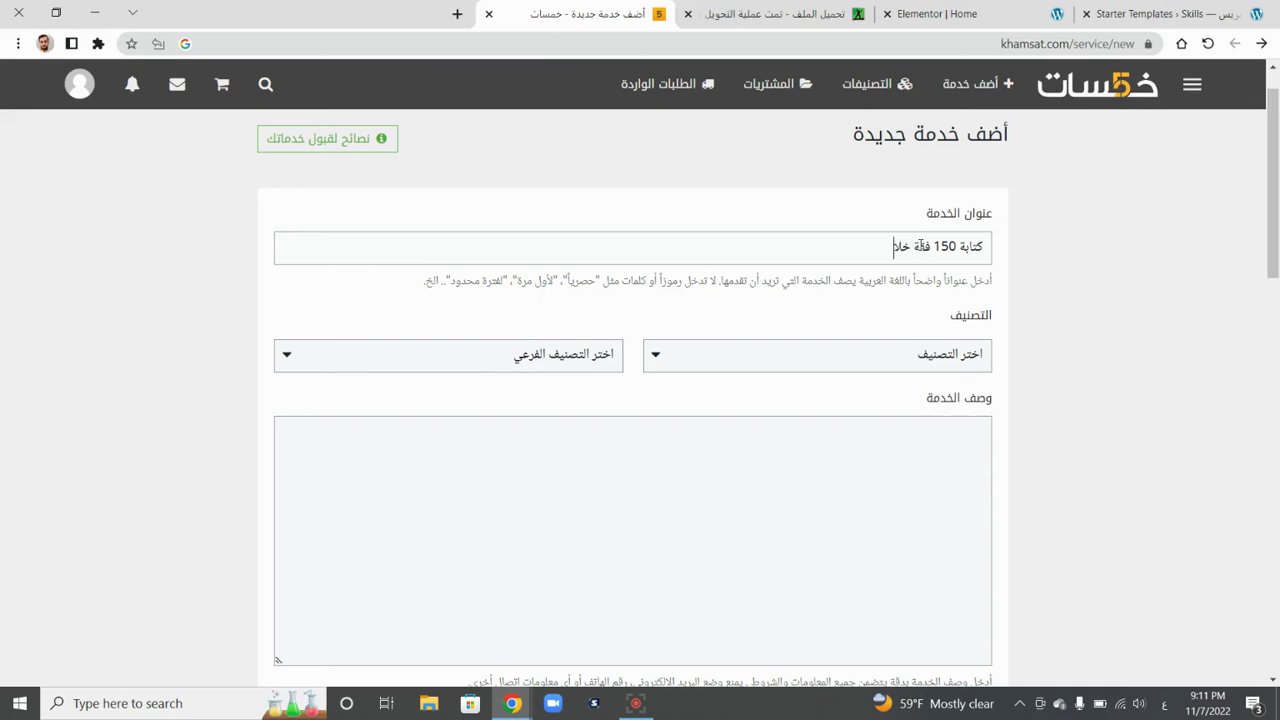
{"action": "type", "text": "ل دقيقتين على الوورد"}
Step: Set the service category to كتابة وترجمة with the subcategory الكتابة الإبداعية
{"action": "scroll", "coordinate": [858, 322], "scroll_direction": "down", "scroll_amount": 1}
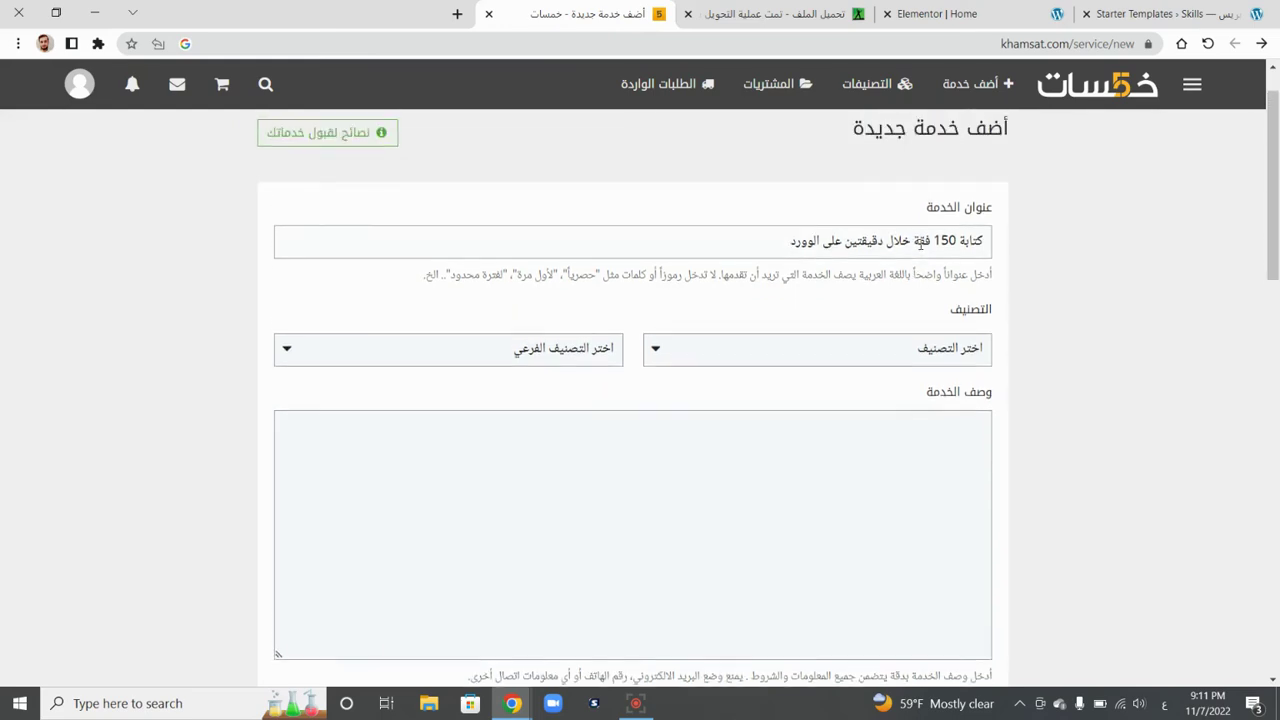
{"action": "left_click", "coordinate": [849, 304]}
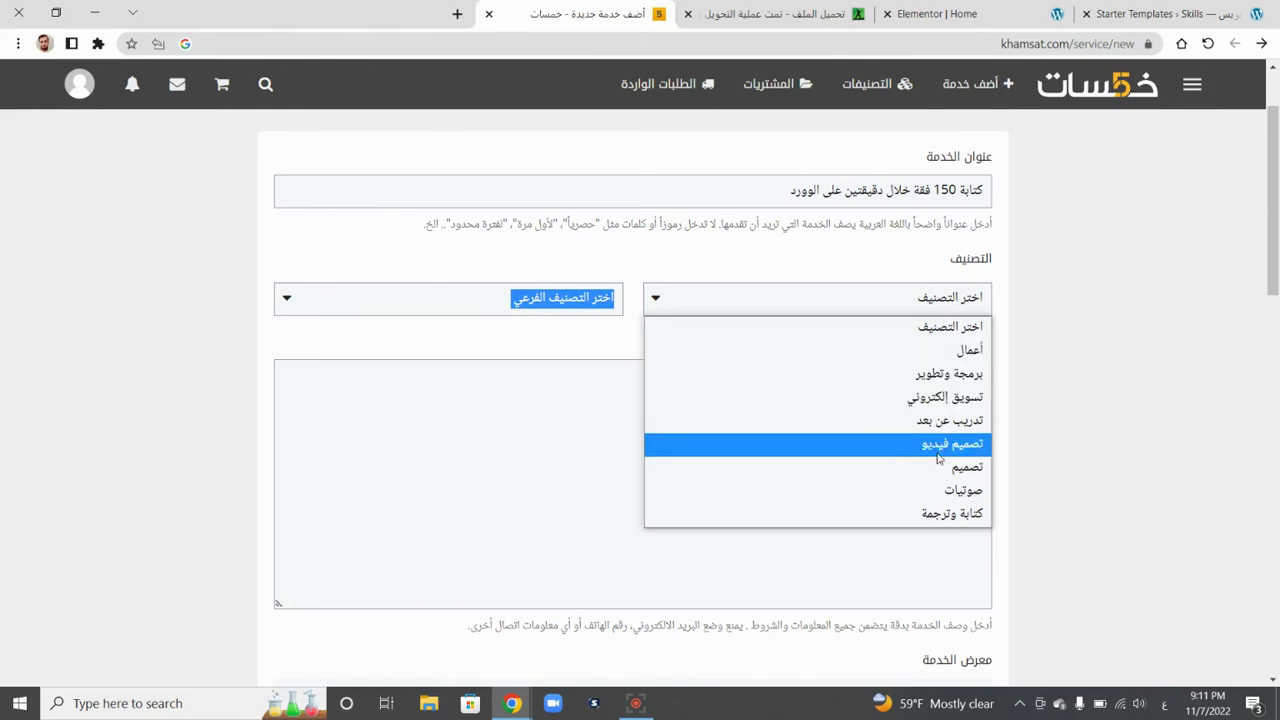
{"action": "left_click", "coordinate": [939, 513]}
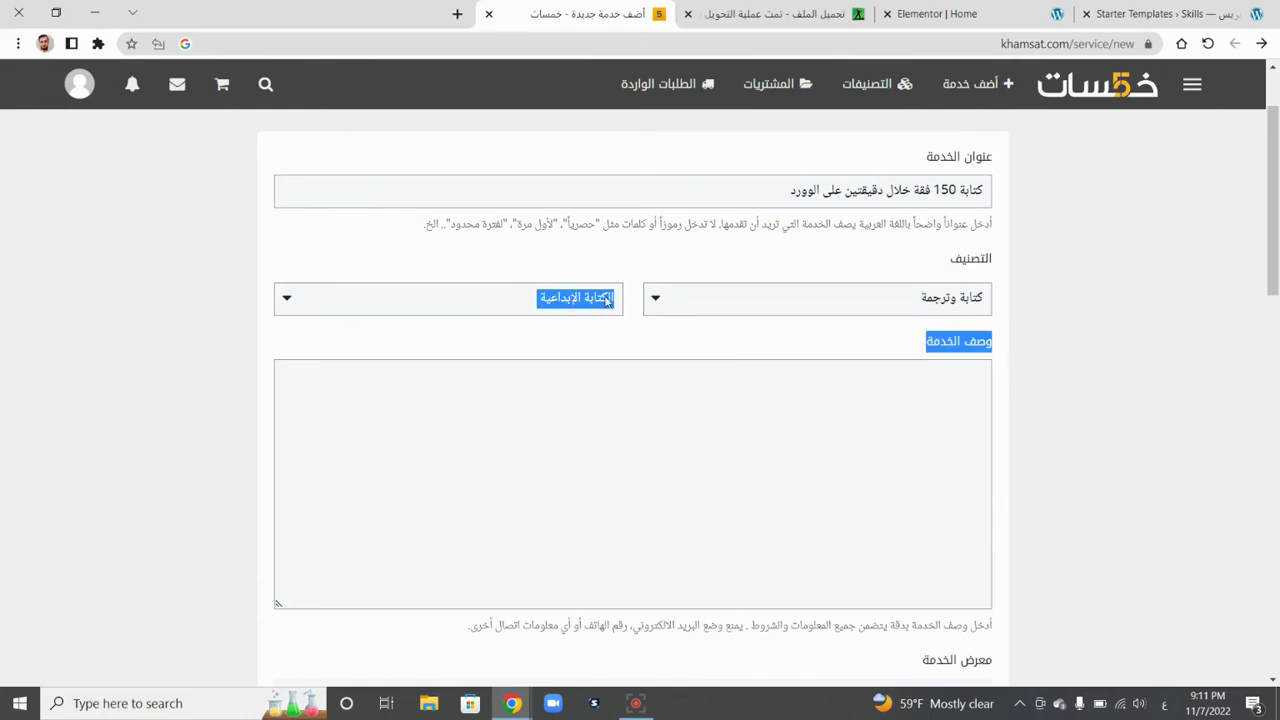
{"action": "left_click", "coordinate": [595, 345]}
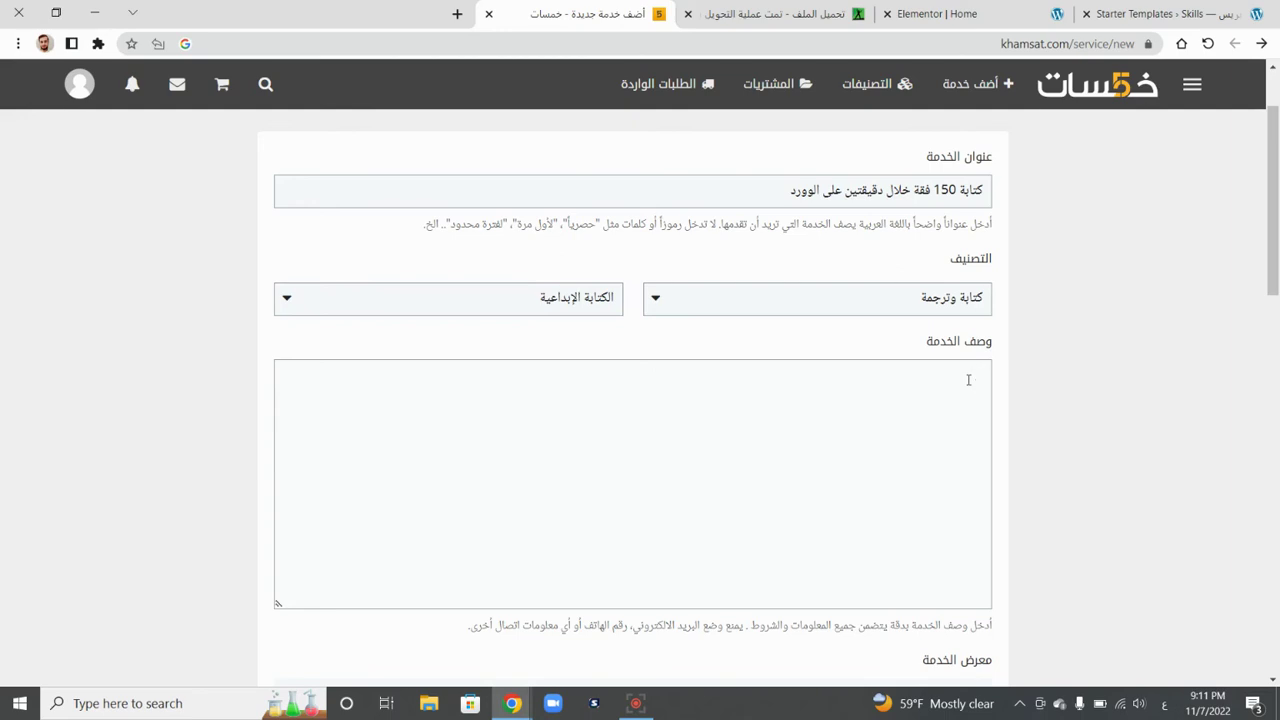
Step: Set the service price to $10.00 and the delivery time to أربعة أيام
{"action": "scroll", "coordinate": [966, 380], "scroll_direction": "down", "scroll_amount": 3}
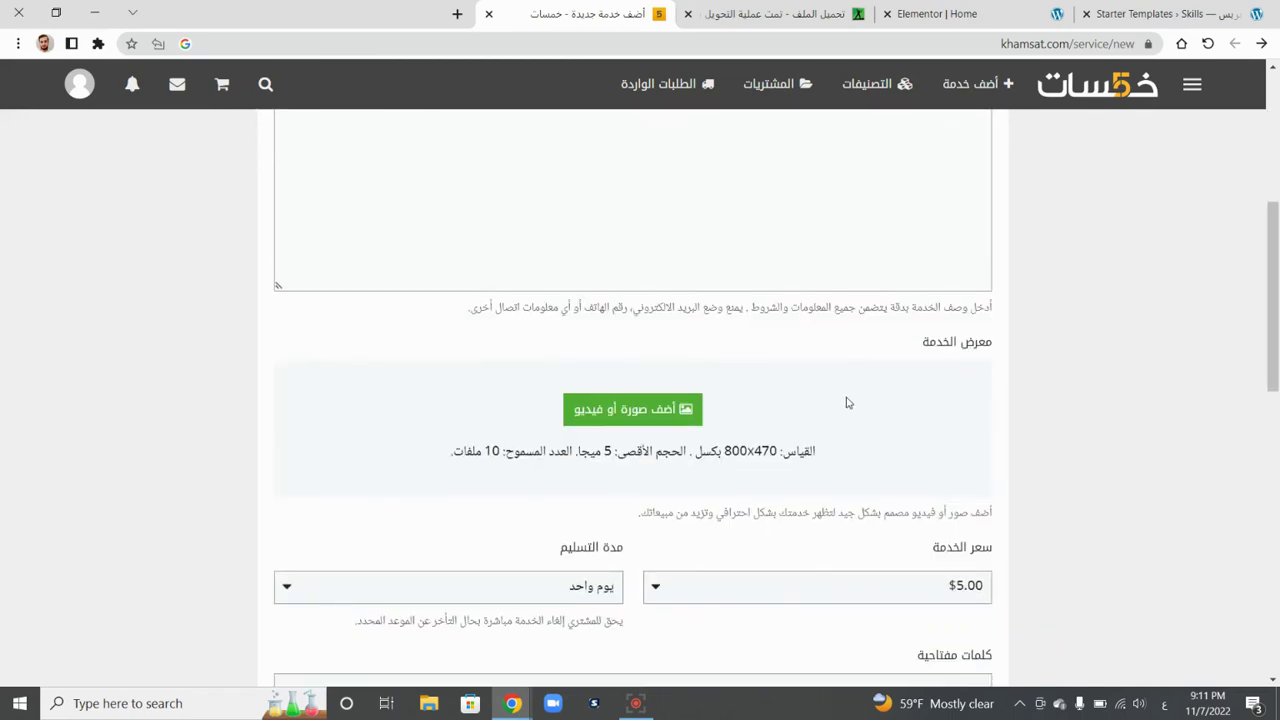
{"action": "scroll", "coordinate": [848, 400], "scroll_direction": "down", "scroll_amount": 1}
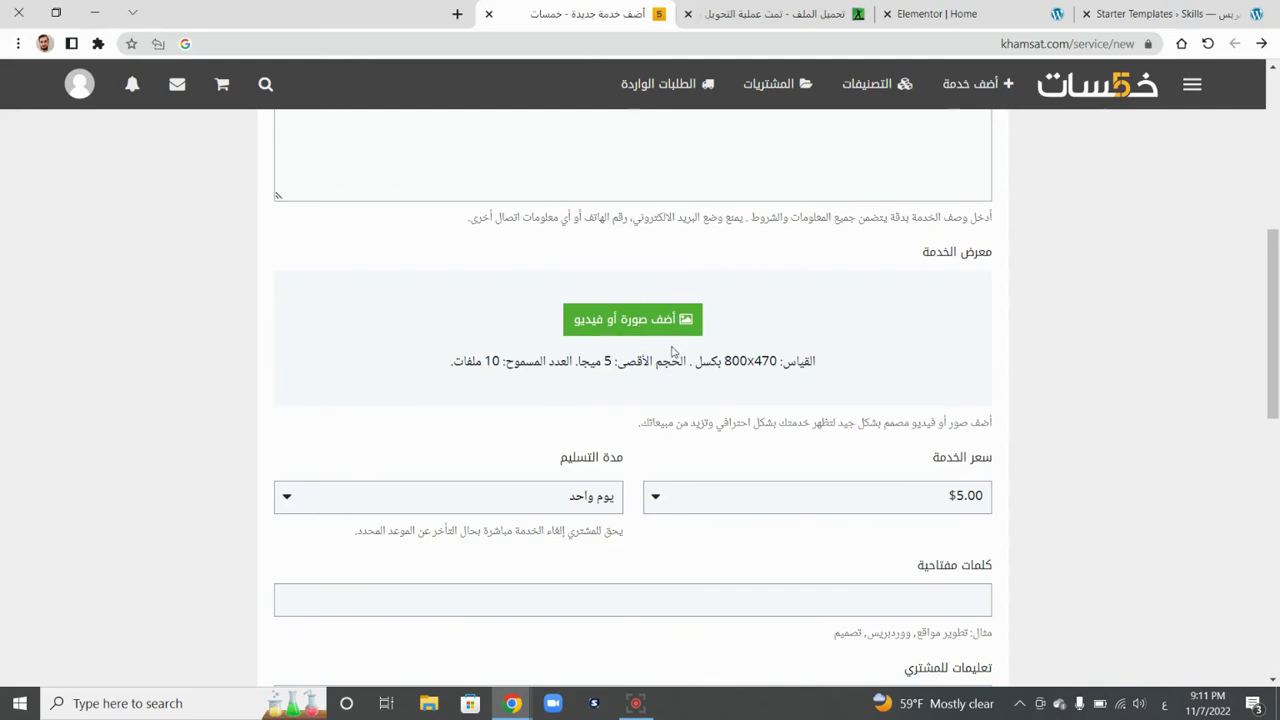
{"action": "scroll", "coordinate": [685, 370], "scroll_direction": "down", "scroll_amount": 2}
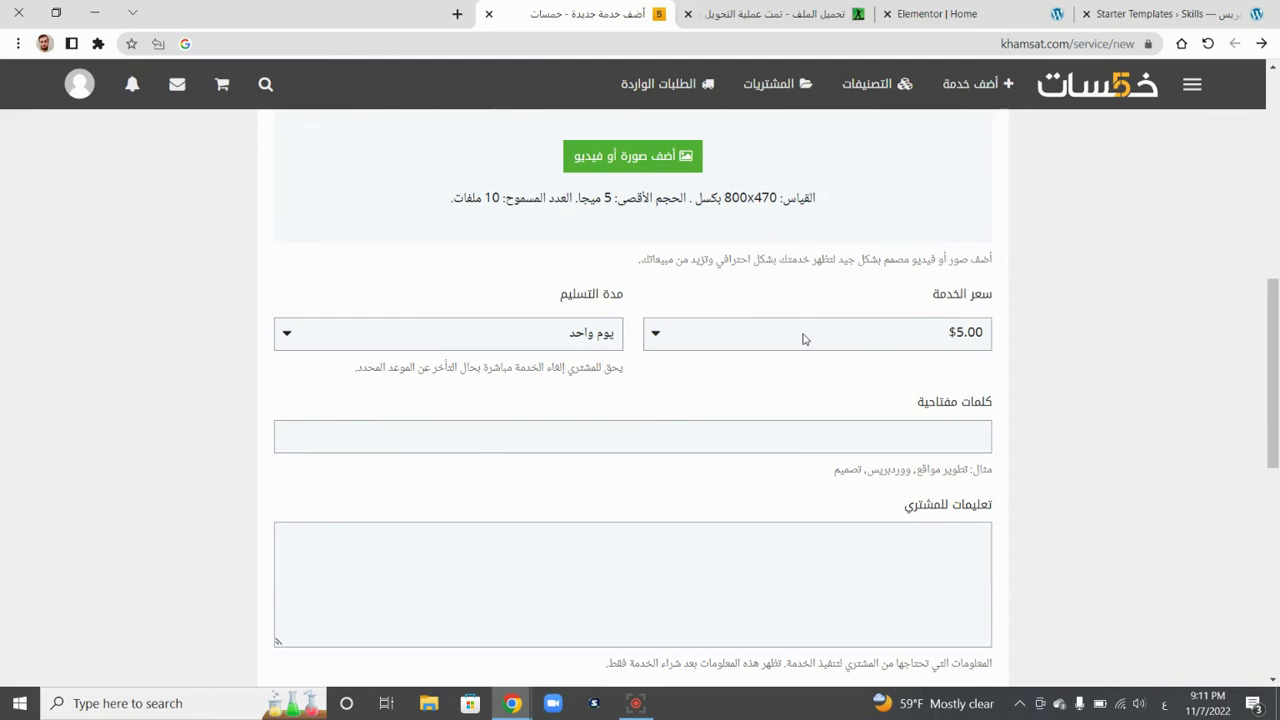
{"action": "left_click", "coordinate": [803, 339]}
{"action": "left_click", "coordinate": [845, 382]}
{"action": "left_click", "coordinate": [559, 340]}
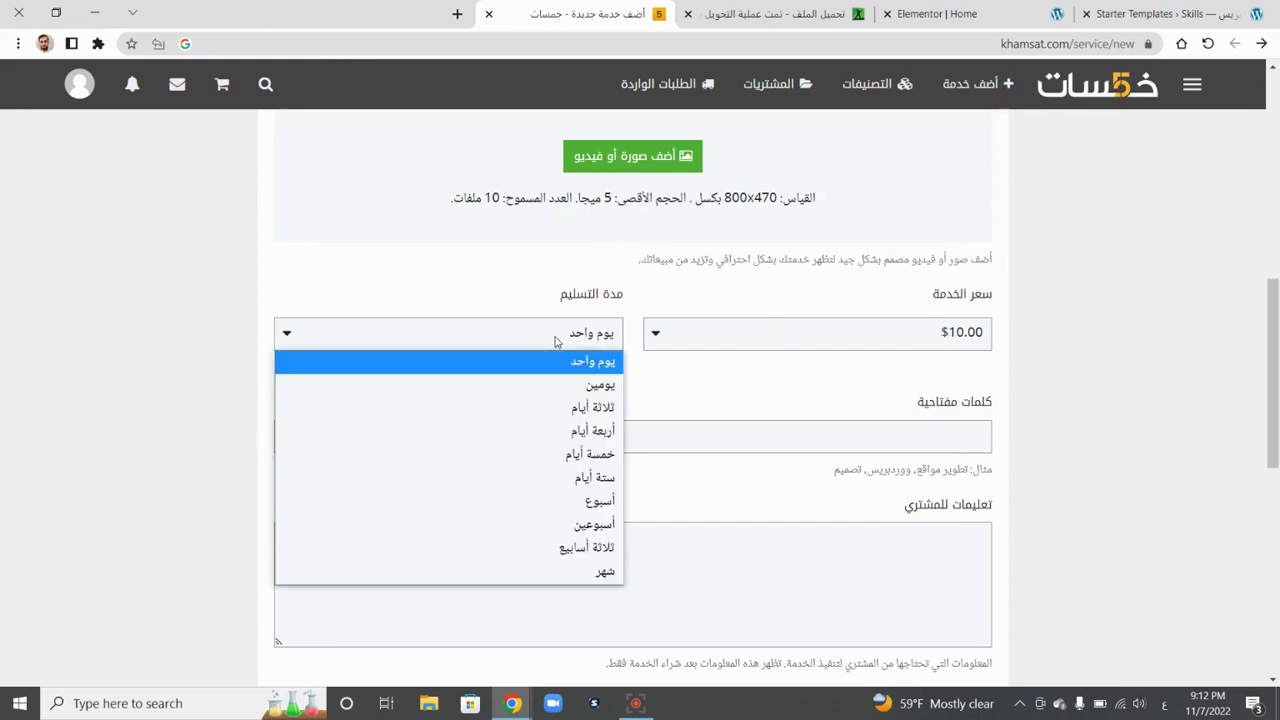
{"action": "left_click", "coordinate": [579, 434]}
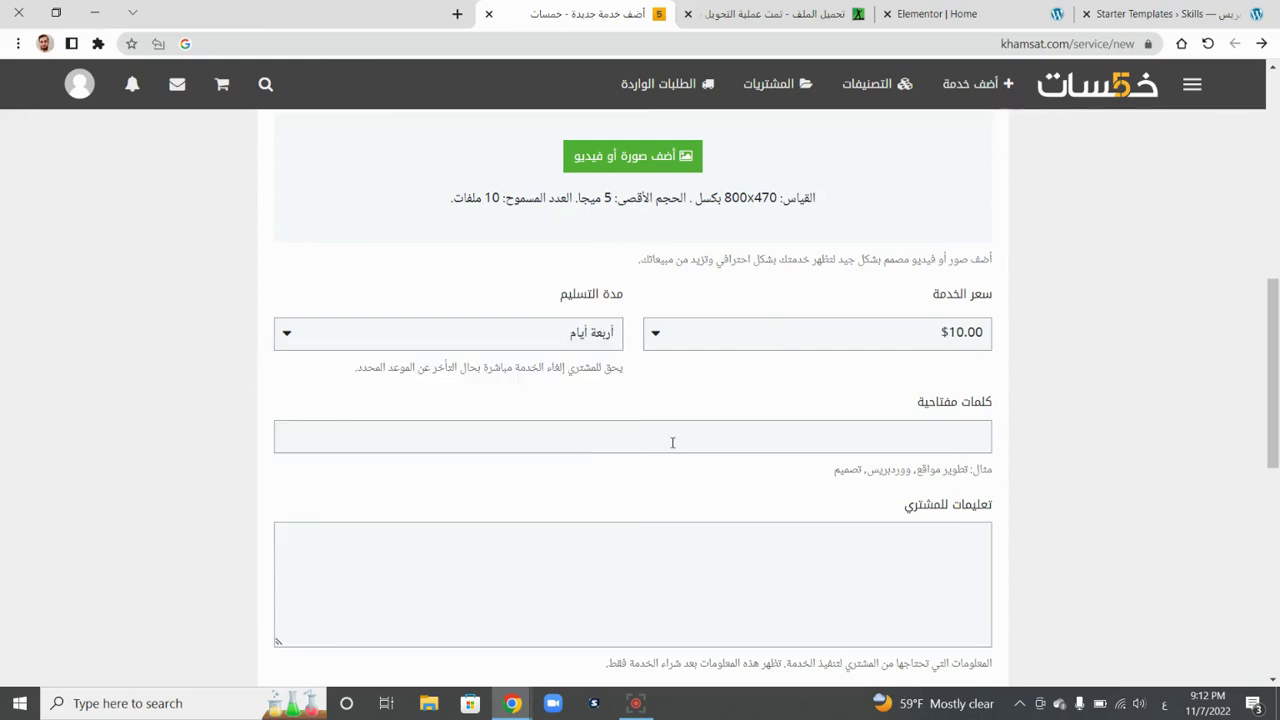
Step: Review the remaining form fields for keywords, buyer instructions and service upgrades
{"action": "left_click", "coordinate": [901, 446]}
{"action": "scroll", "coordinate": [901, 446], "scroll_direction": "down", "scroll_amount": 1}
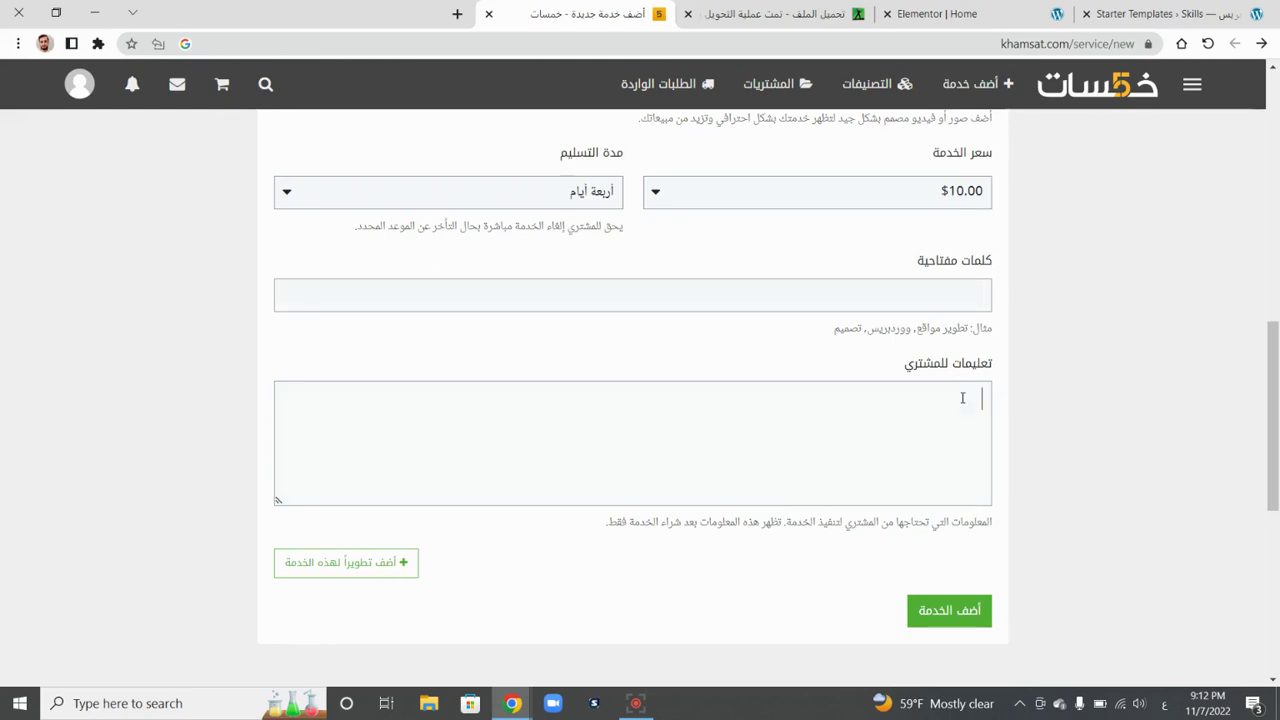
{"action": "scroll", "coordinate": [962, 398], "scroll_direction": "down", "scroll_amount": 1}
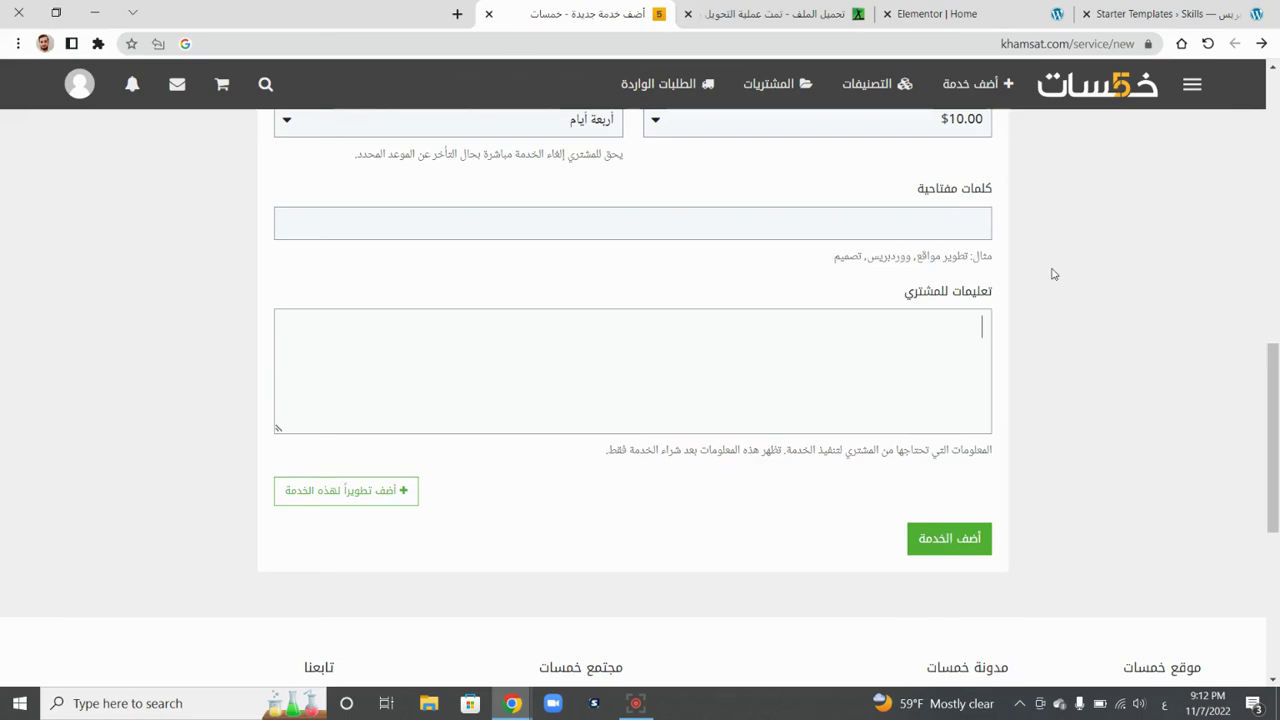
Step: Go to the Khamsat home page and open the خدمات ووردبريس subcategory within برمجة وتطوير
{"action": "left_click", "coordinate": [1100, 95]}
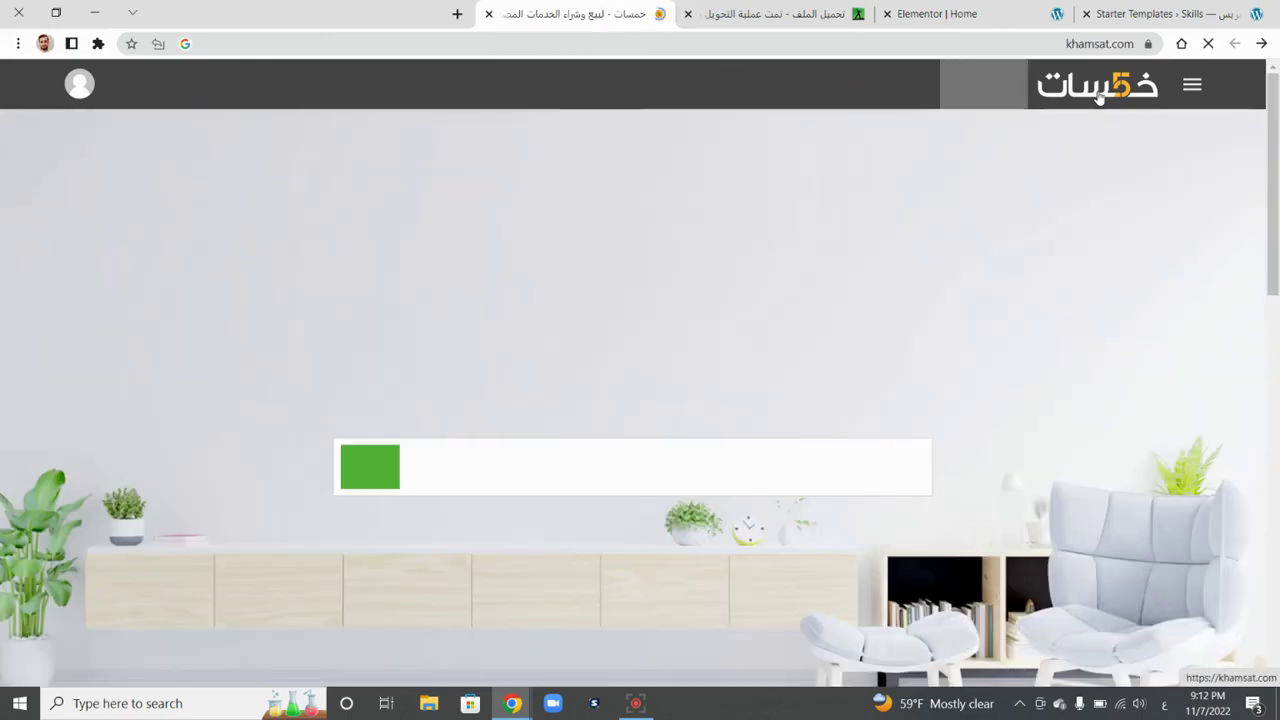
{"action": "scroll", "coordinate": [853, 270], "scroll_direction": "down", "scroll_amount": 4}
{"action": "scroll", "coordinate": [853, 266], "scroll_direction": "down", "scroll_amount": 3}
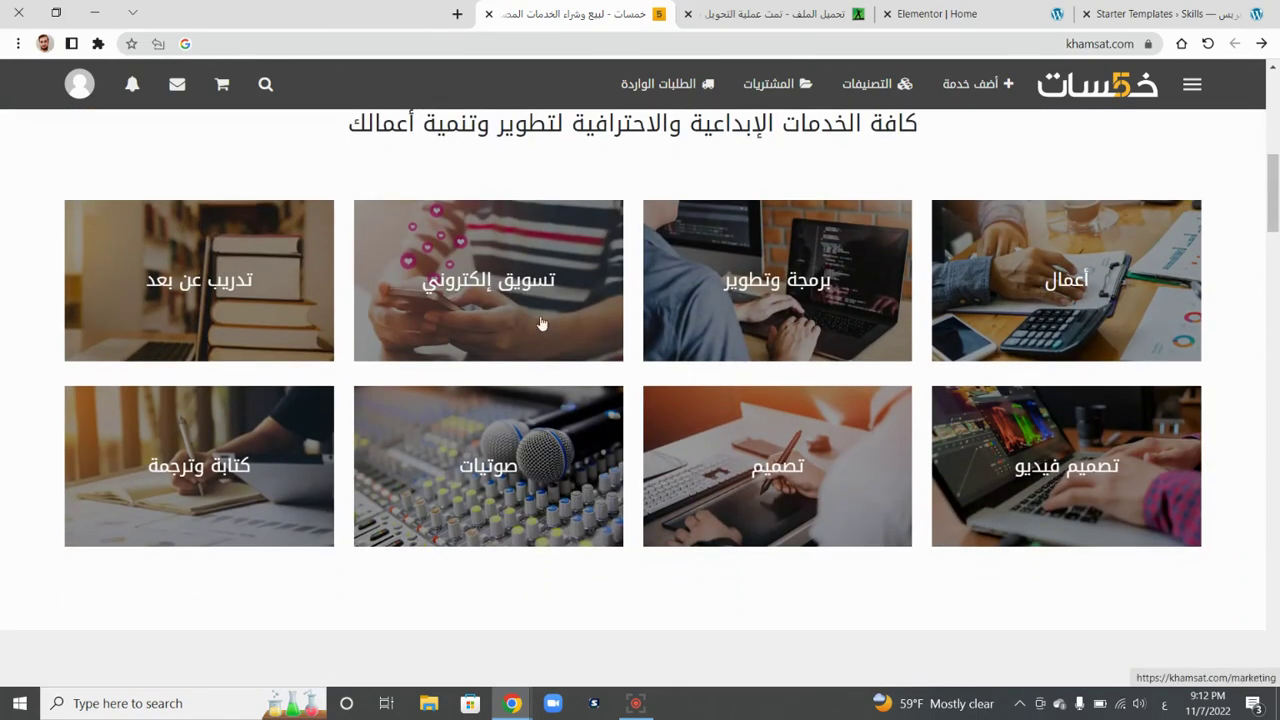
{"action": "left_click", "coordinate": [785, 287]}
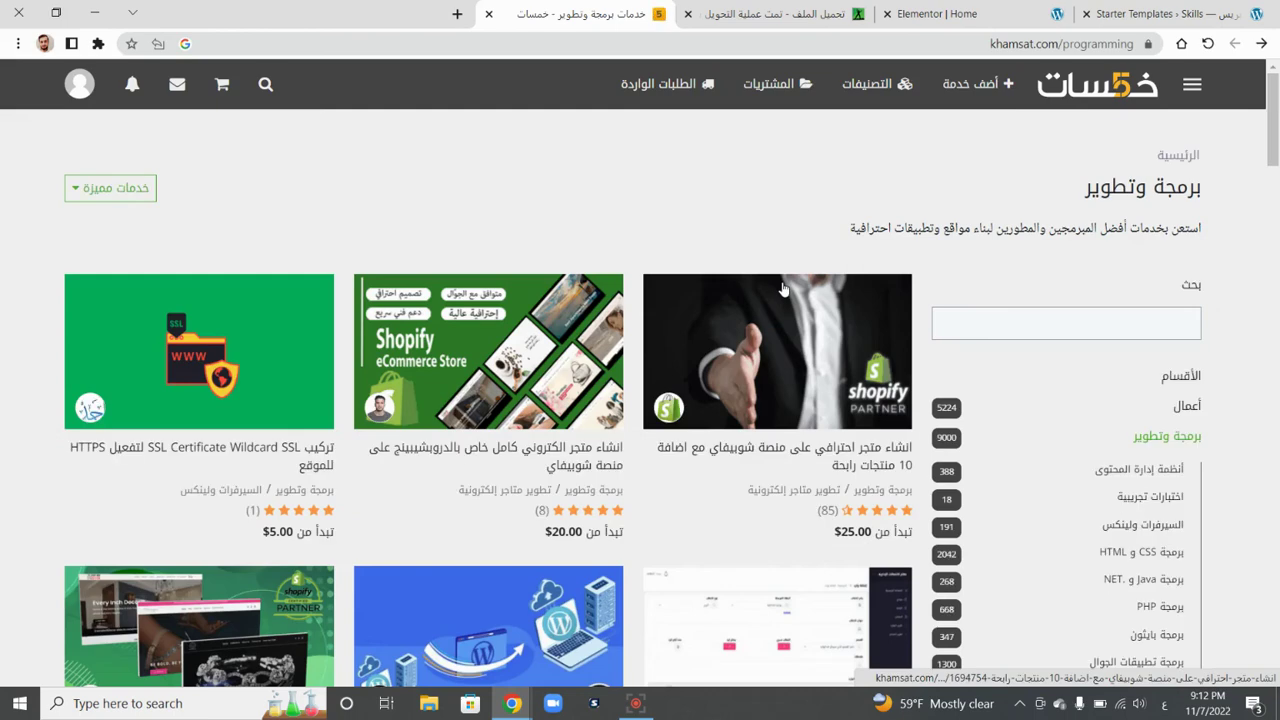
{"action": "scroll", "coordinate": [785, 287], "scroll_direction": "down", "scroll_amount": 2}
{"action": "scroll", "coordinate": [785, 287], "scroll_direction": "down", "scroll_amount": 2}
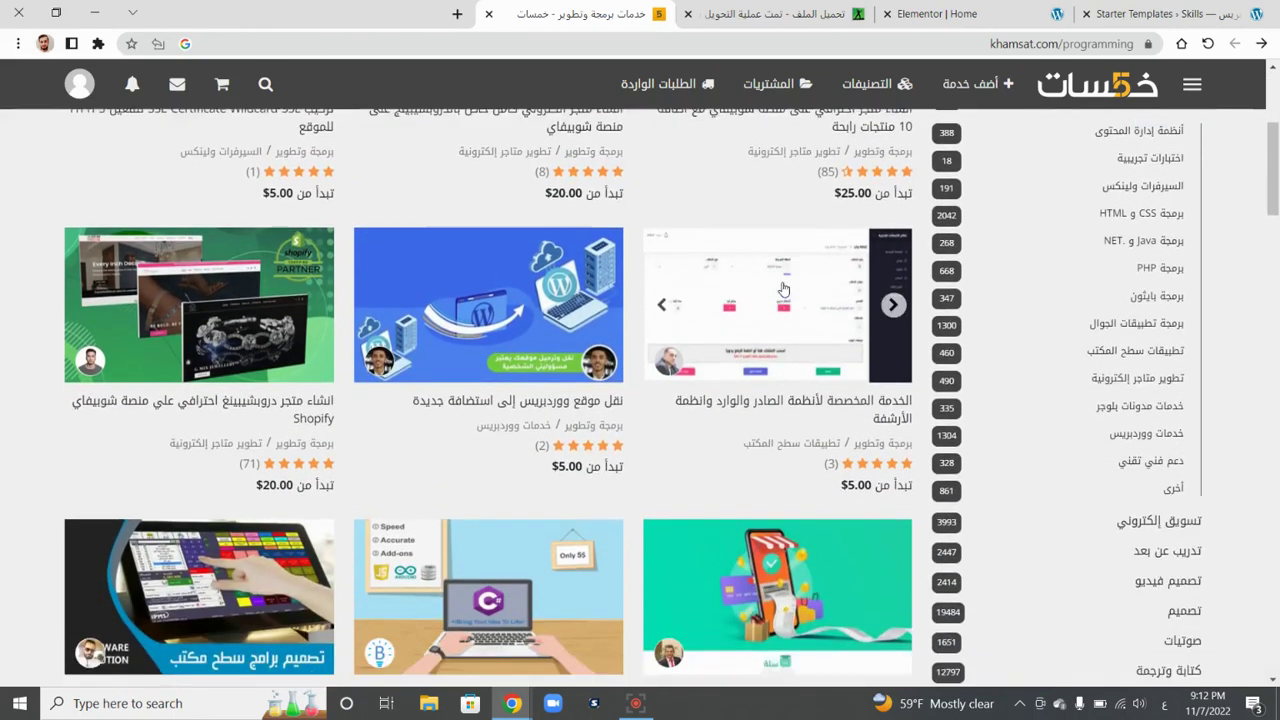
{"action": "left_click", "coordinate": [1157, 383]}
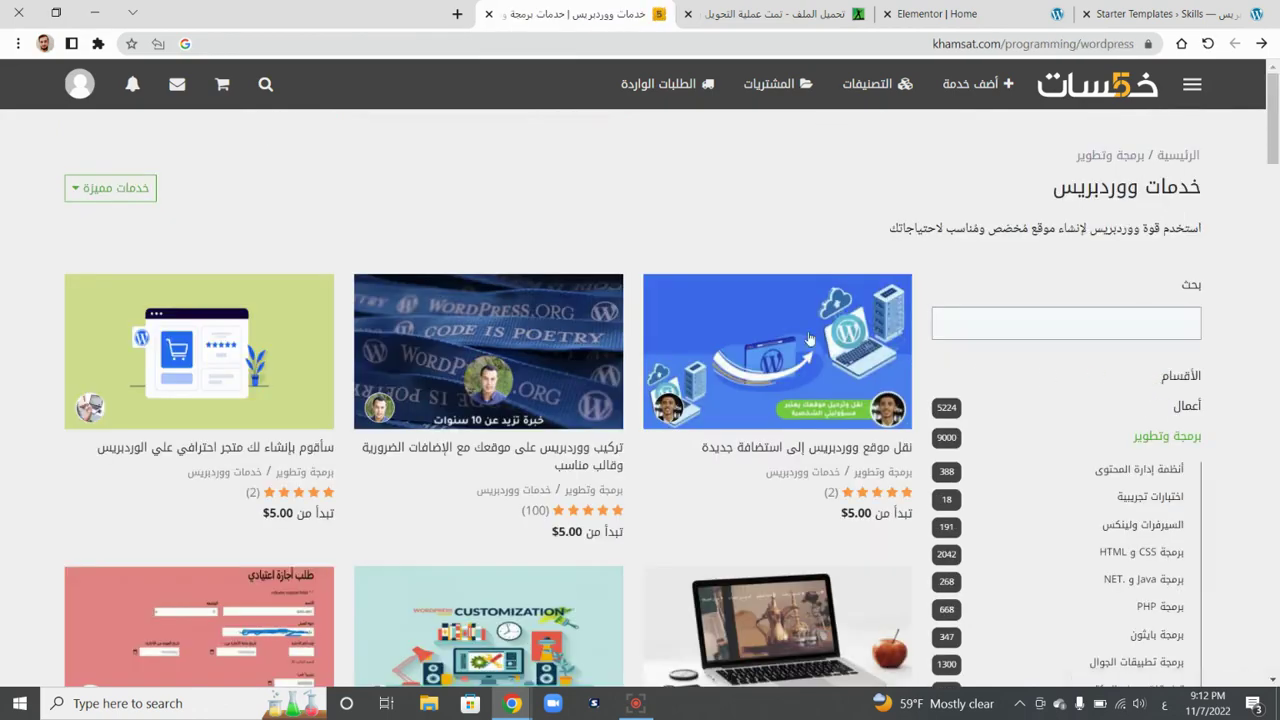
Step: Browse the WordPress service listings and open the service "تعريب قوالب ووردبريس وتحويل الاتجاهات RTL"
{"action": "mouse_move", "coordinate": [608, 354]}
{"action": "scroll", "coordinate": [608, 354], "scroll_direction": "down", "scroll_amount": 7}
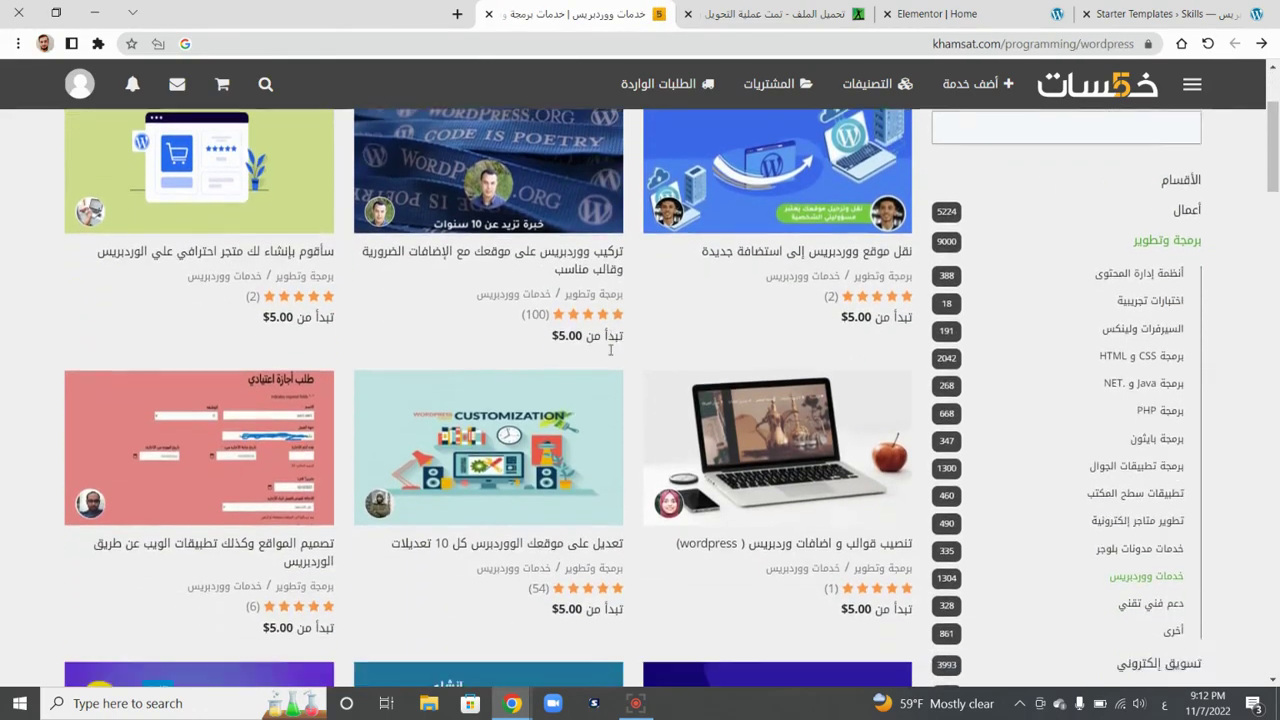
{"action": "scroll", "coordinate": [608, 354], "scroll_direction": "down", "scroll_amount": 3}
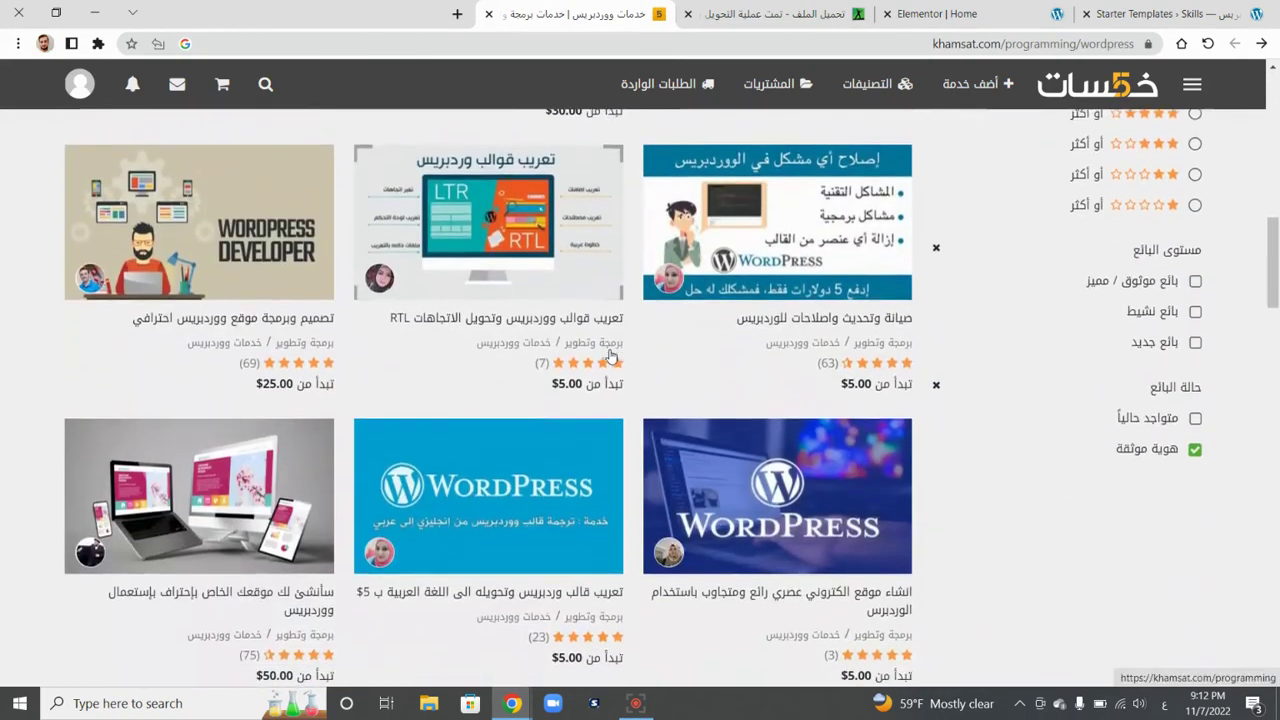
{"action": "left_click", "coordinate": [531, 319]}
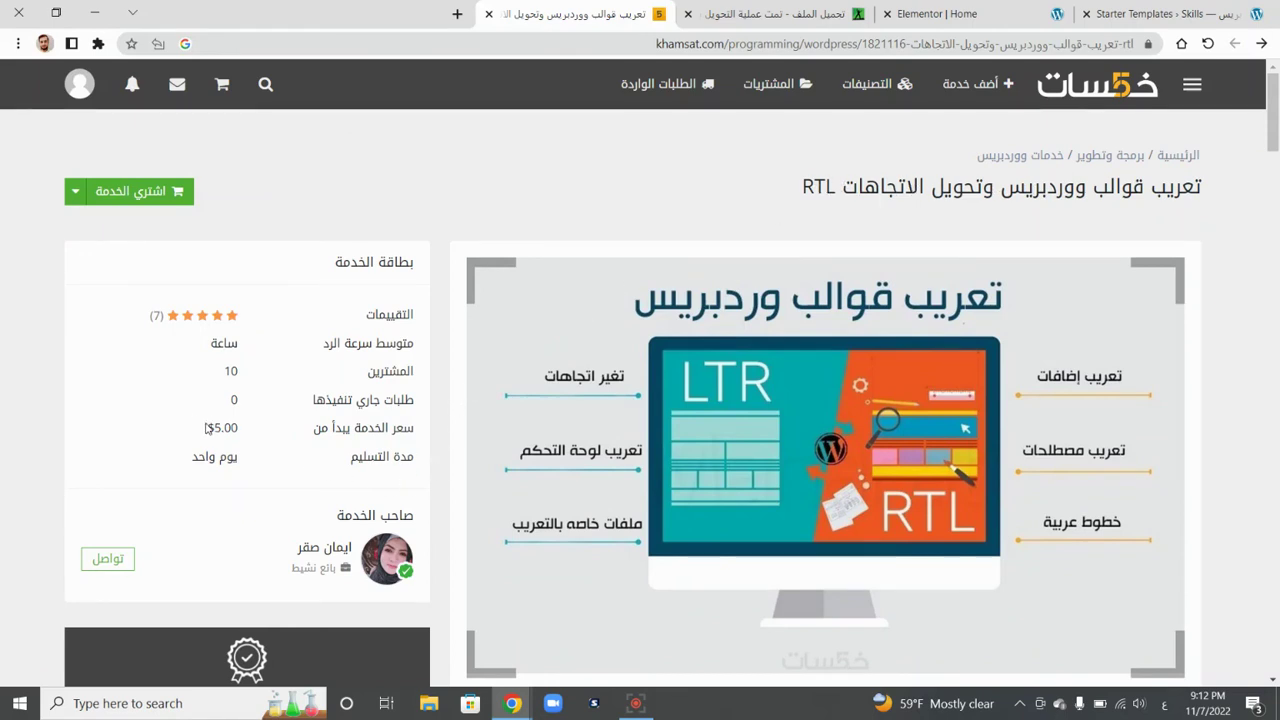
Step: Examine the starting price and delivery time on the RTL template service's information card
{"action": "left_click_drag", "start_coordinate": [216, 428], "coordinate": [239, 428]}
{"action": "scroll", "coordinate": [230, 428], "scroll_direction": "down", "scroll_amount": 2}
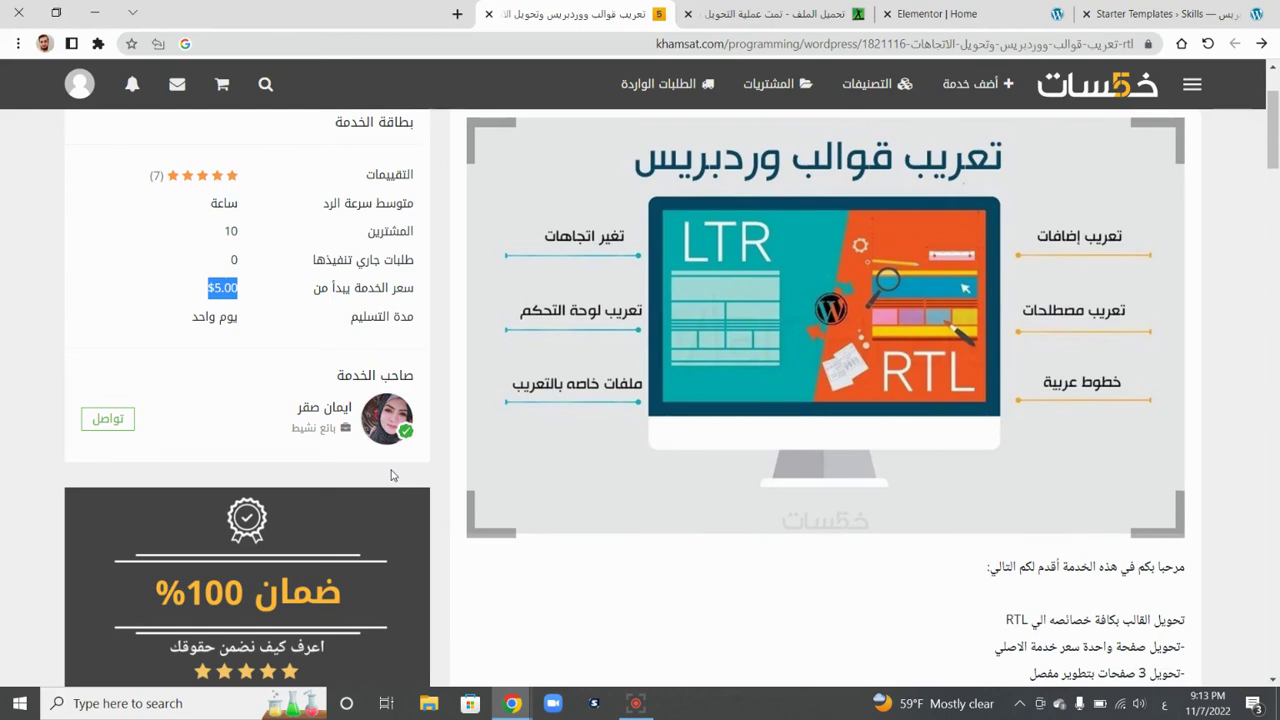
{"action": "scroll", "coordinate": [391, 476], "scroll_direction": "up", "scroll_amount": 1}
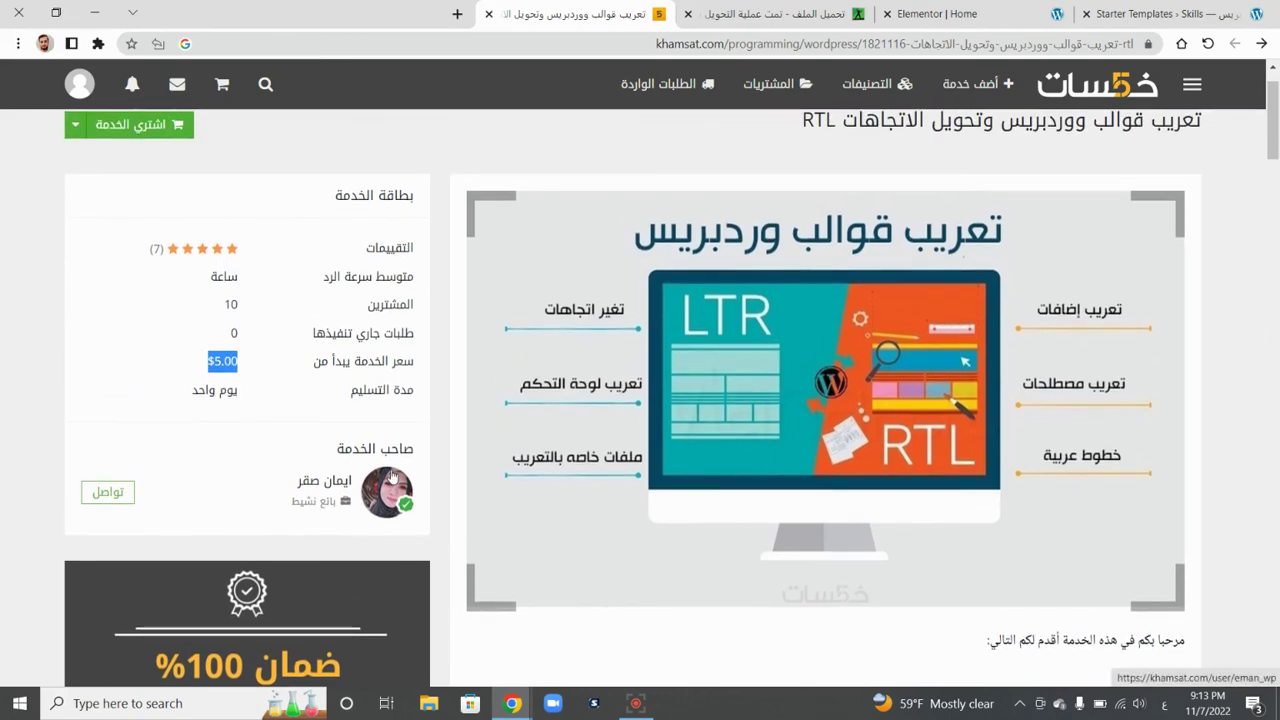
{"action": "triple_click", "coordinate": [213, 420]}
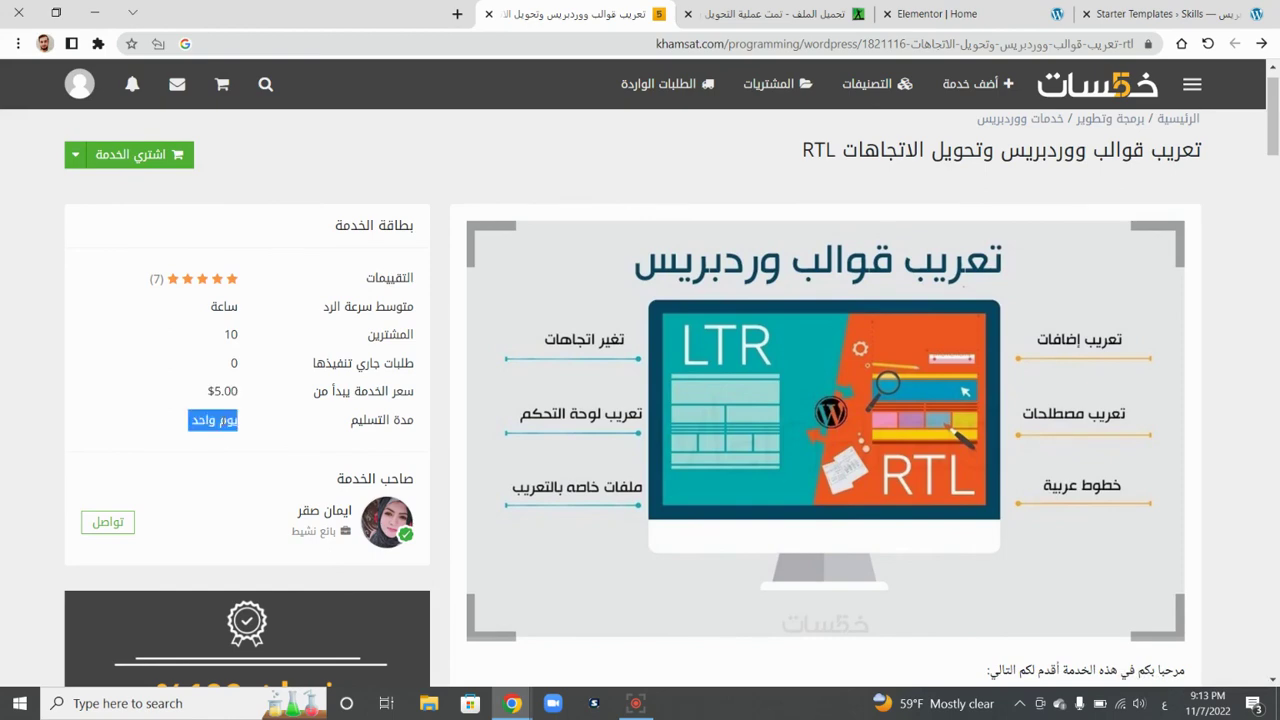
{"action": "left_click", "coordinate": [638, 704]}
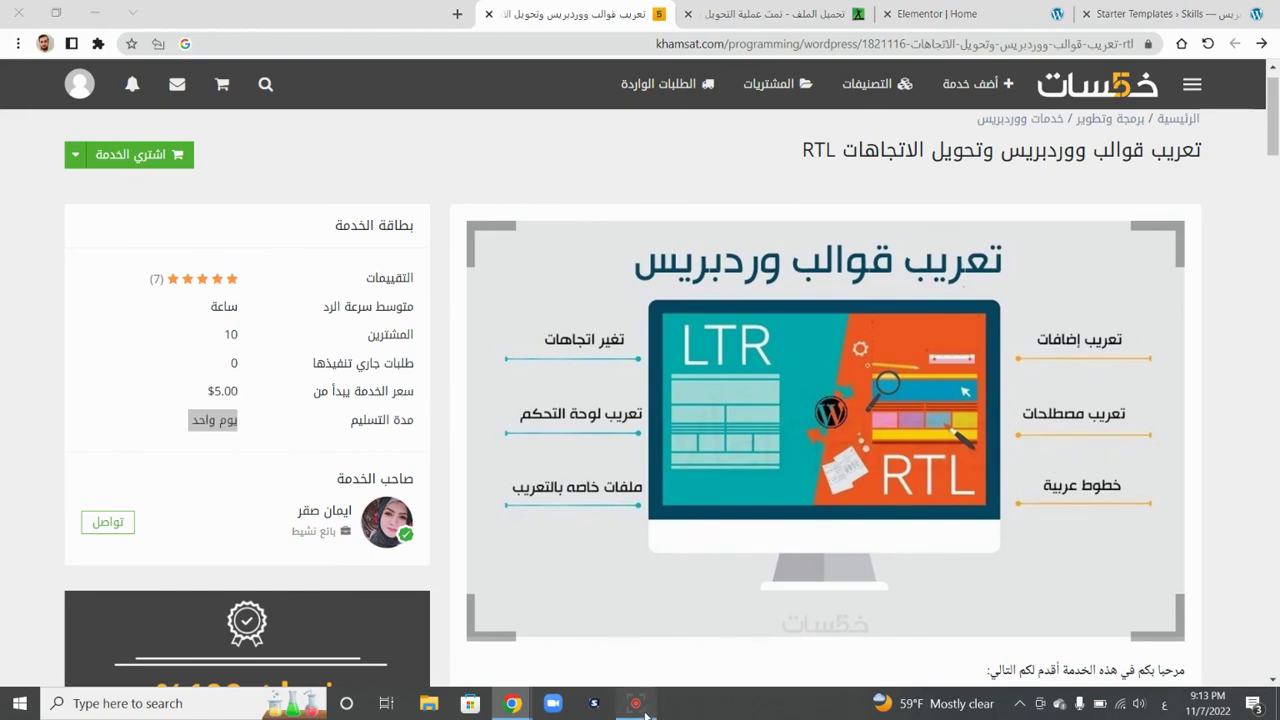